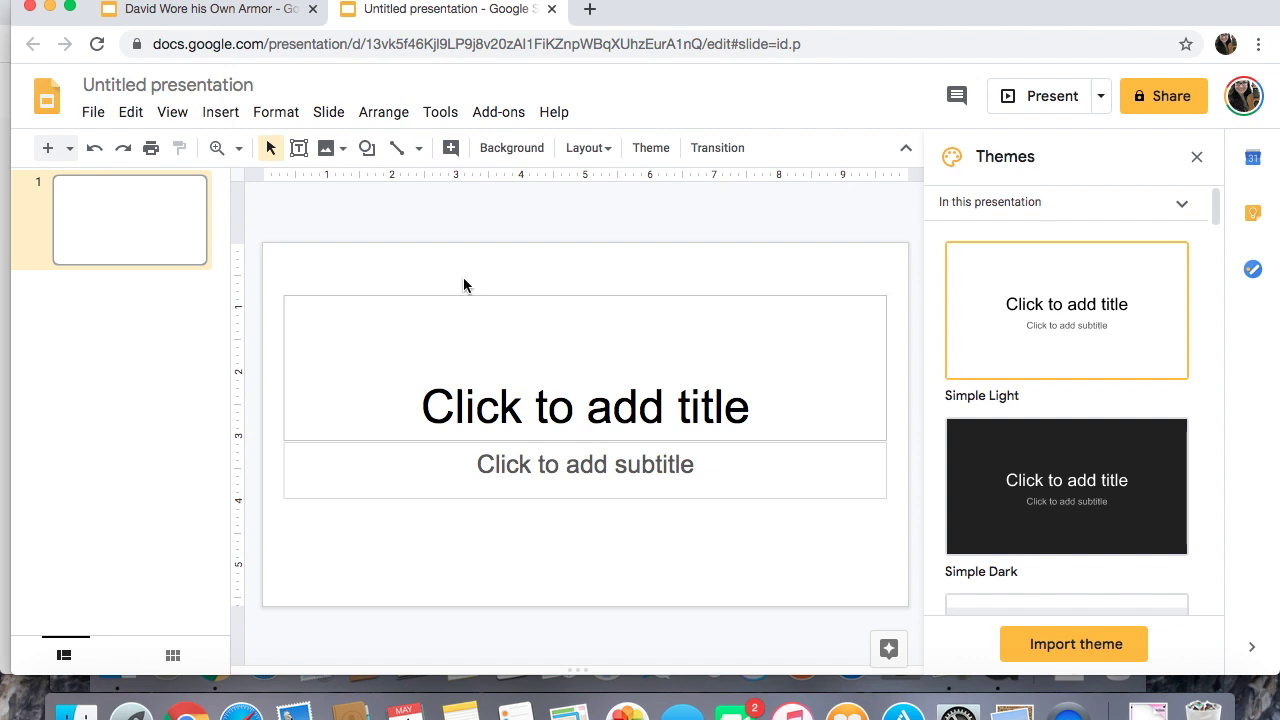
# Step: Close the Themes panel on the new untitled presentation
pyautogui.click(1198, 159)
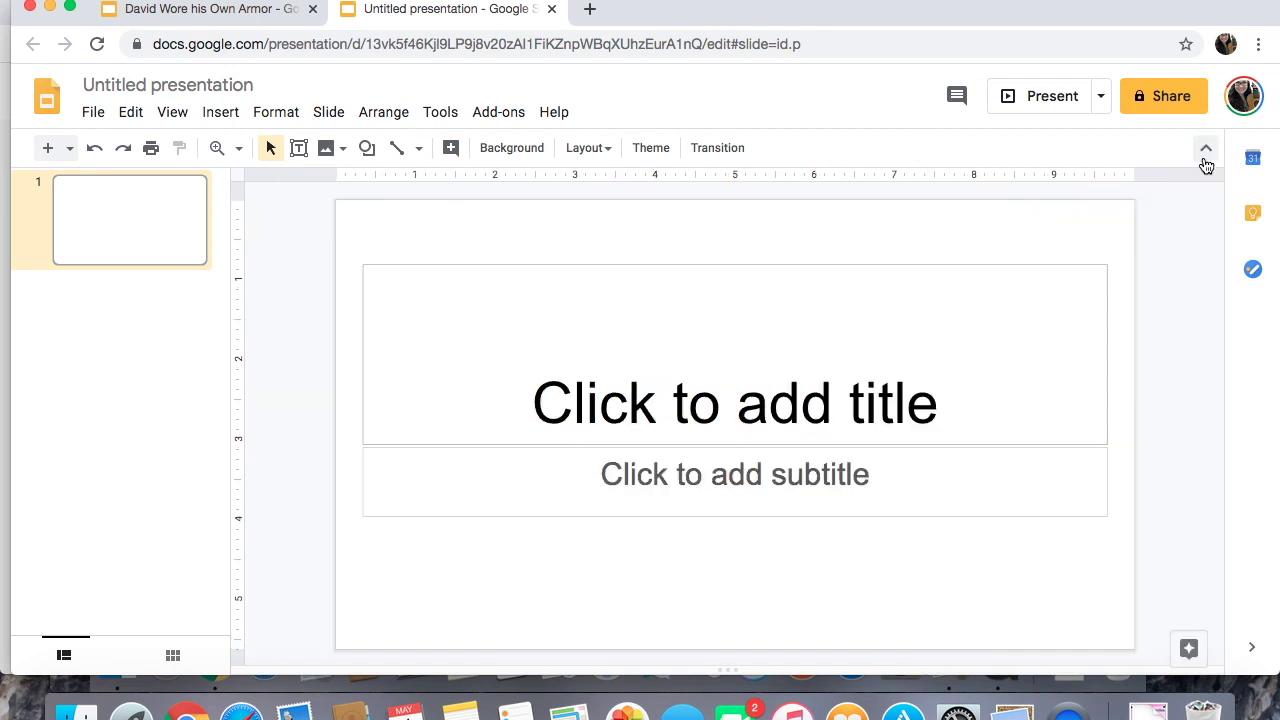
# Step: Delete the title and subtitle placeholders so the slide is empty
pyautogui.click(804, 263)
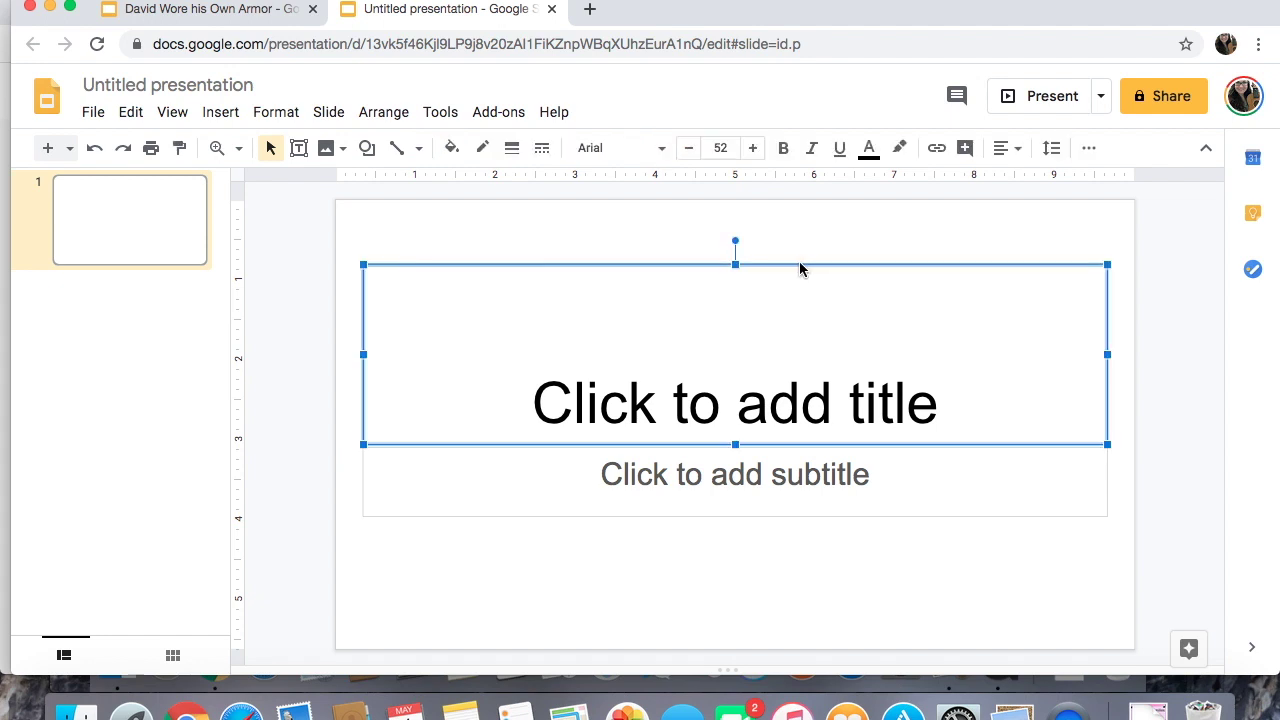
pyautogui.press('BackSpace')
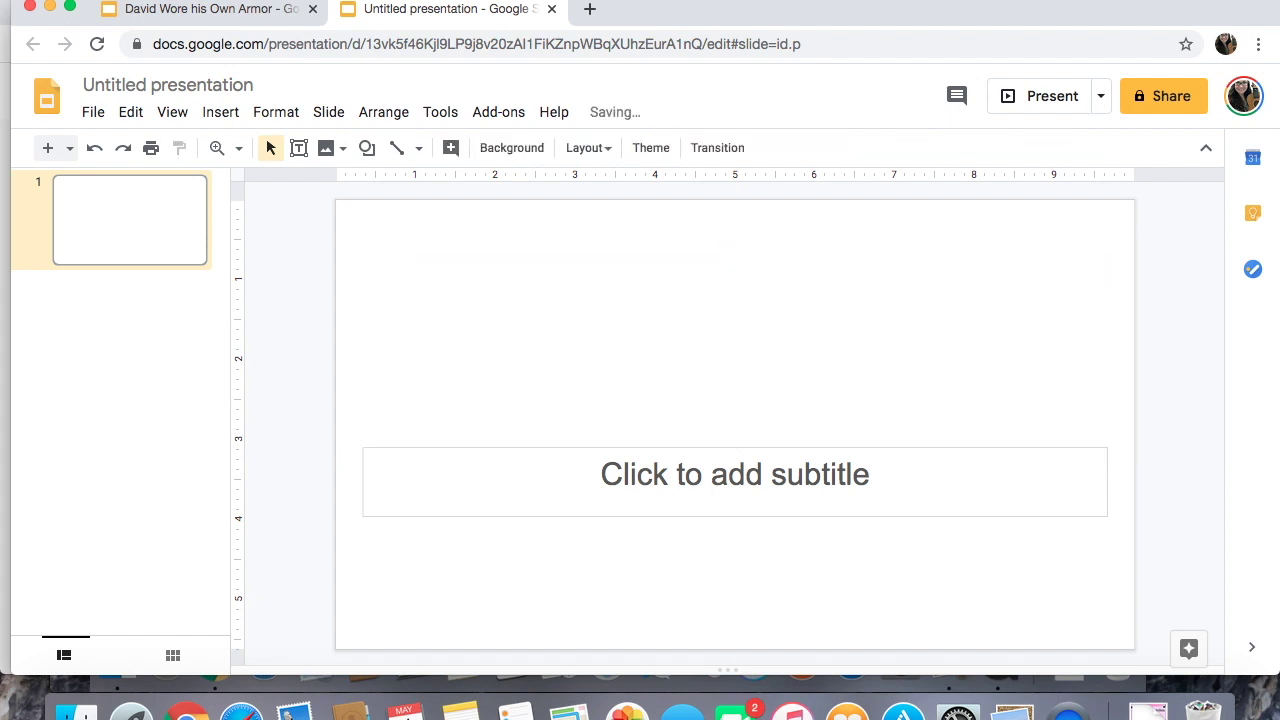
pyautogui.click(811, 448)
pyautogui.press('BackSpace')
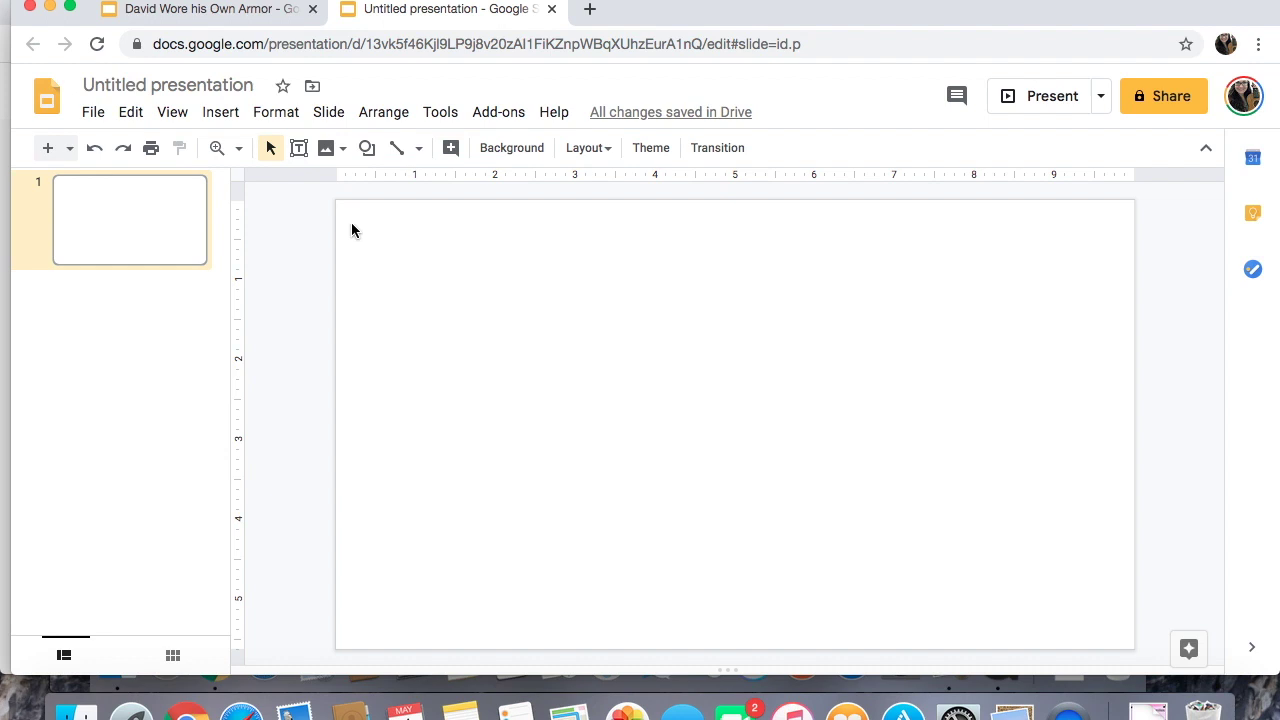
pyautogui.click(107, 117)
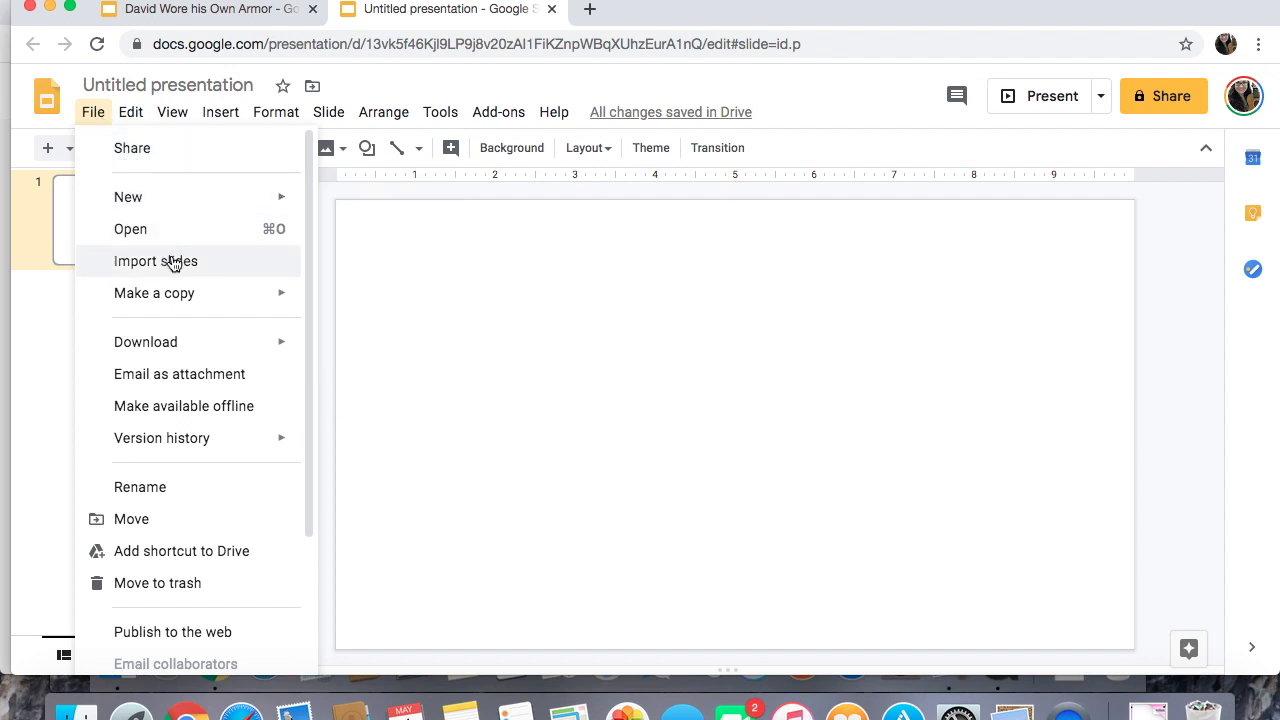
# Step: Apply the Standard 4:3 slide size in Page setup
pyautogui.moveTo(240, 334)
pyautogui.scroll(-4, 230, 412)
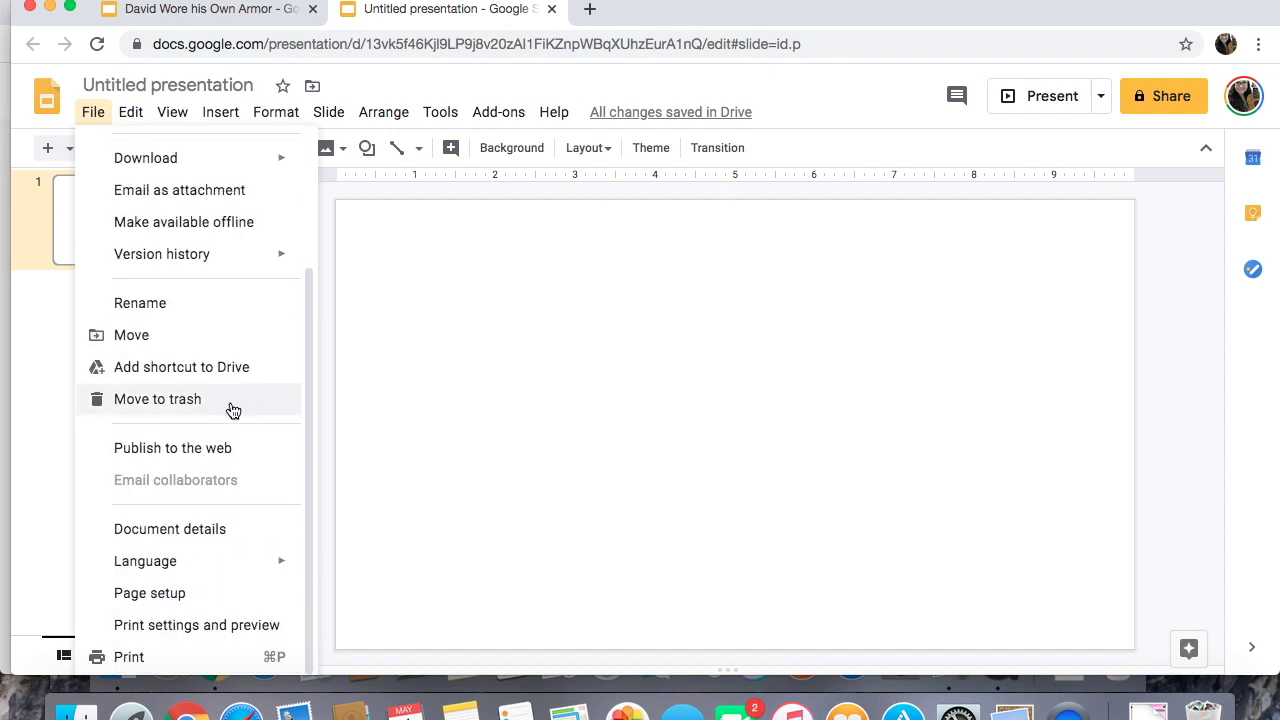
pyautogui.click(193, 597)
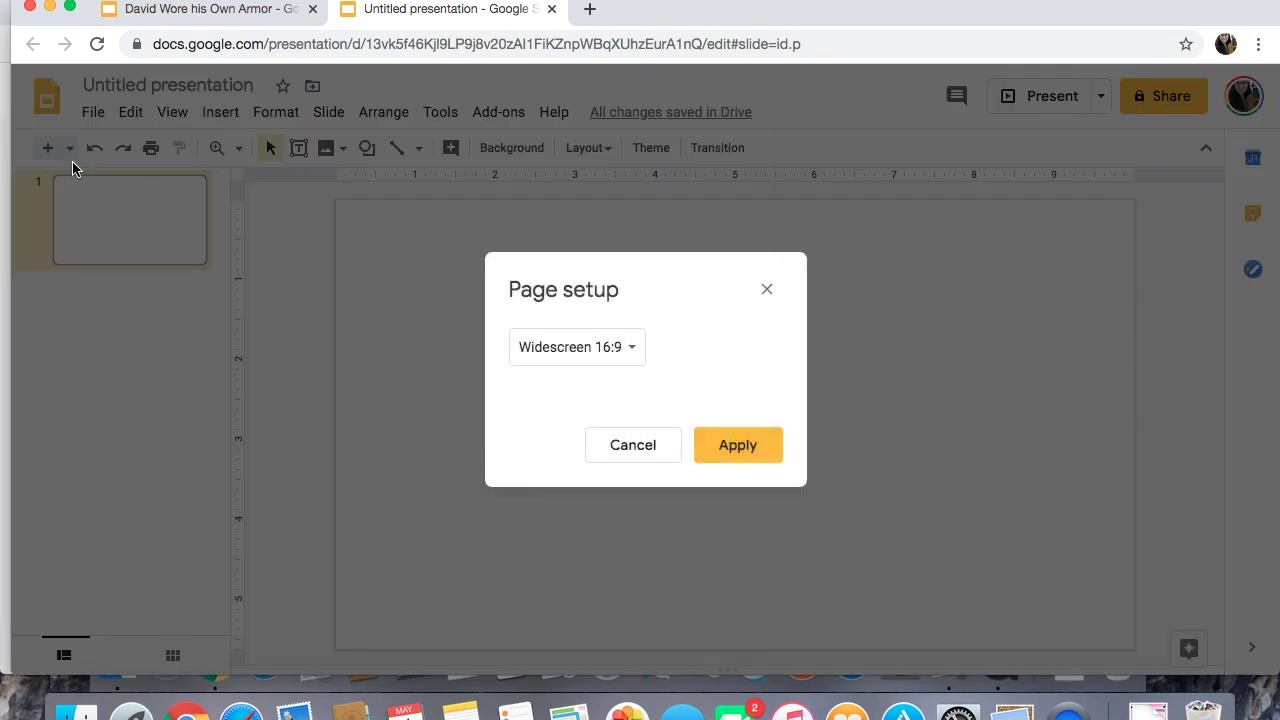
pyautogui.click(640, 362)
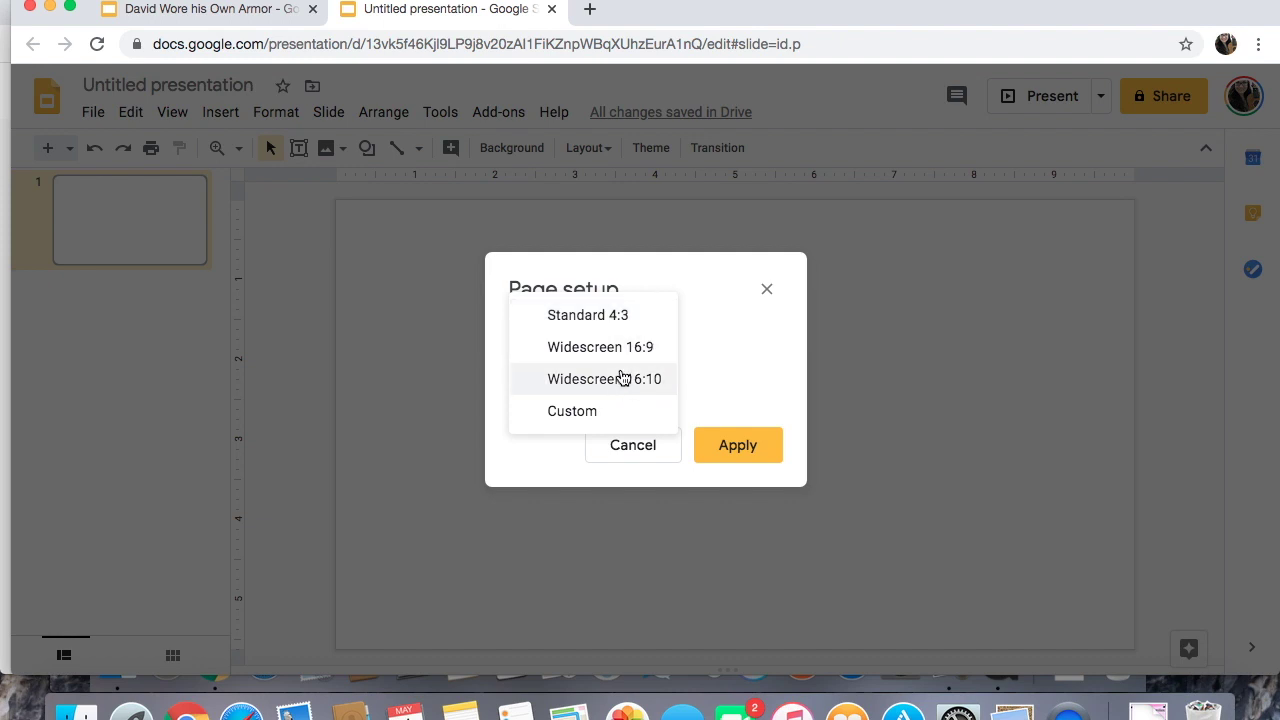
pyautogui.click(586, 412)
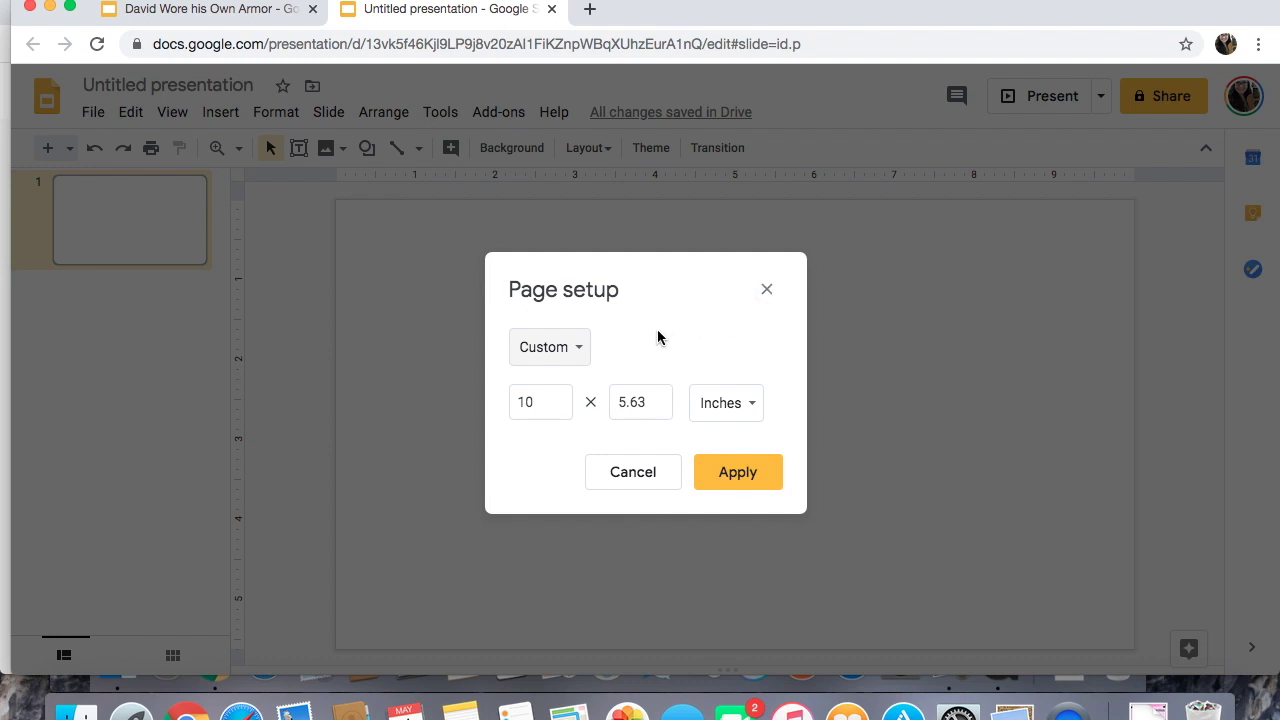
pyautogui.click(584, 350)
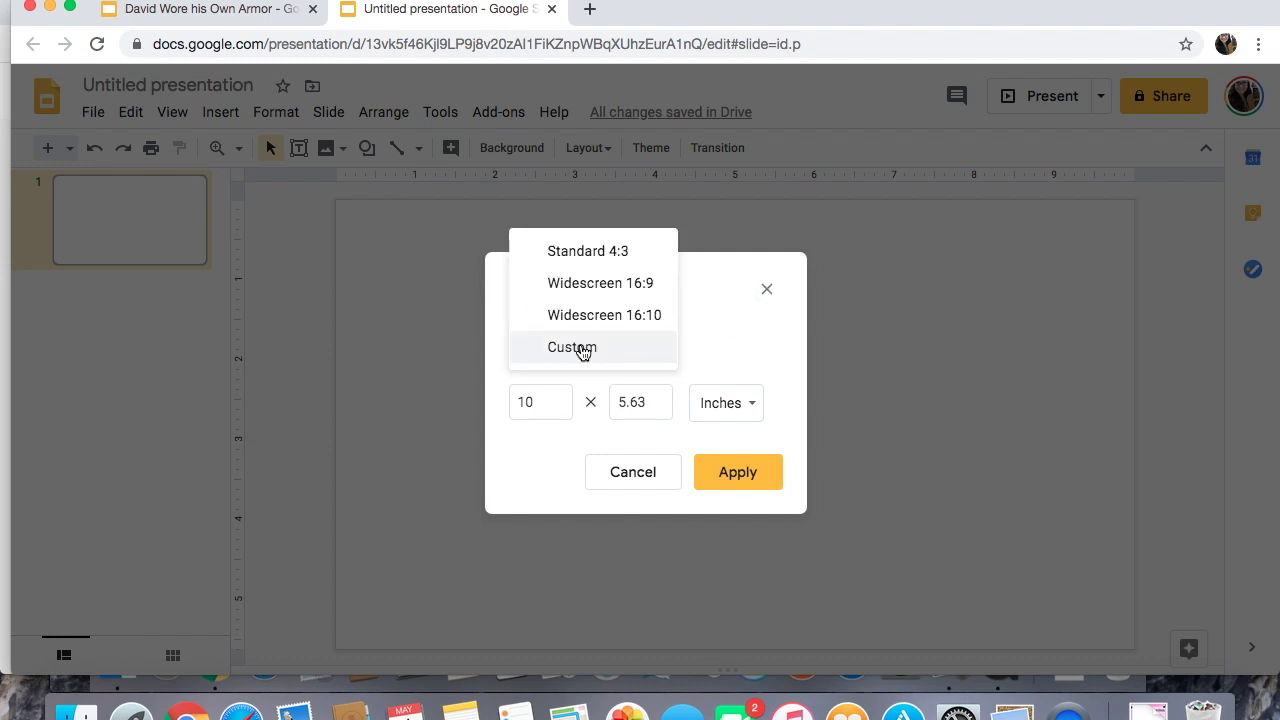
pyautogui.click(588, 256)
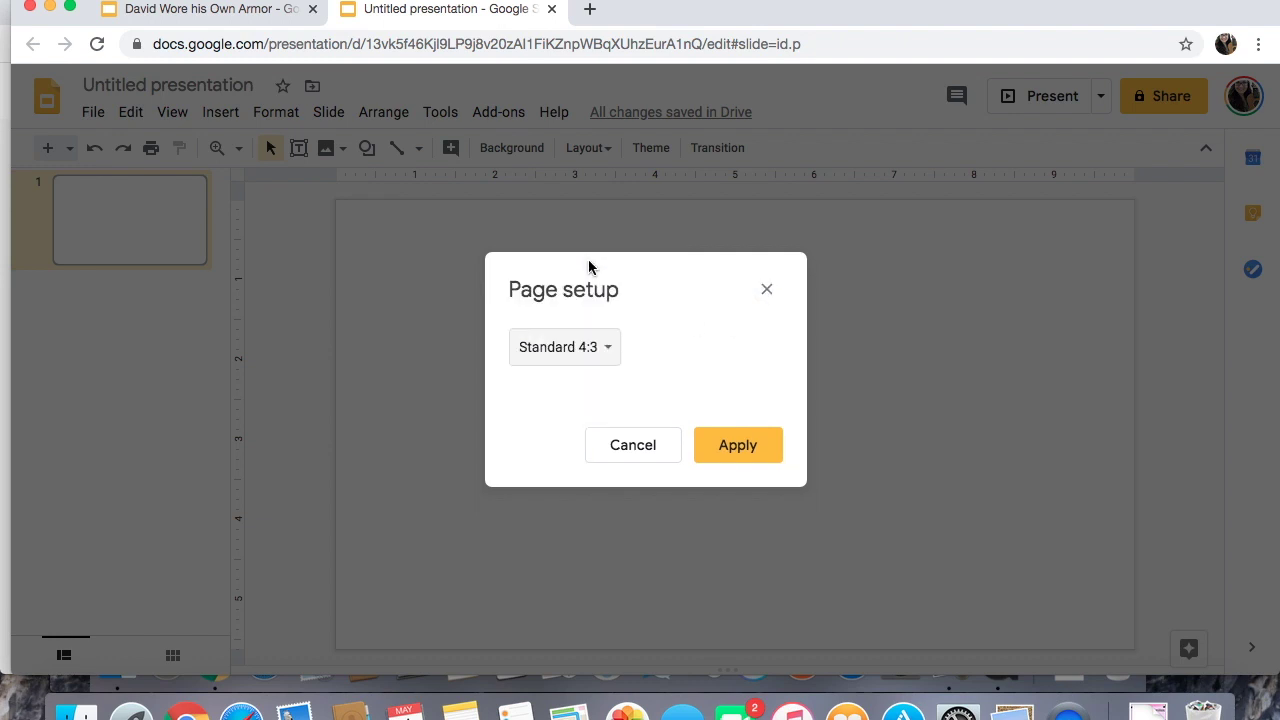
pyautogui.click(738, 446)
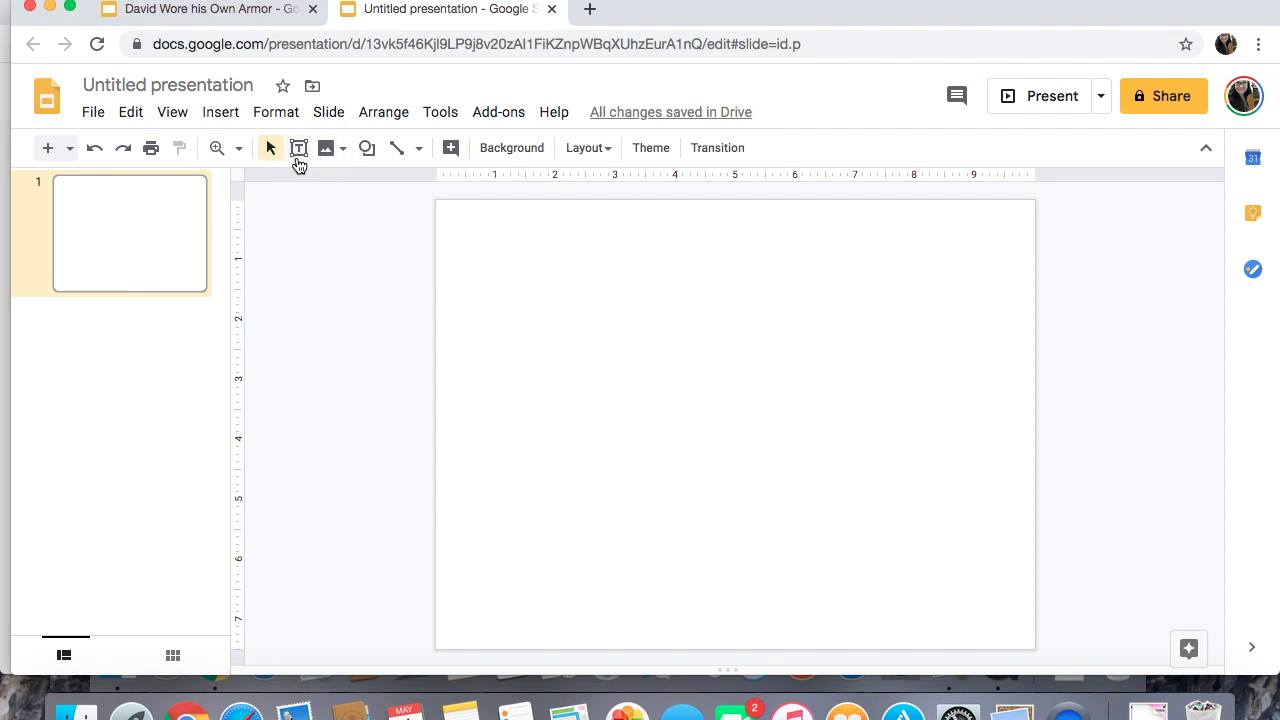
# Step: Draw a rectangle filling nearly the whole slide, sitting just inside its edges
pyautogui.click(366, 150)
pyautogui.moveTo(420, 191)
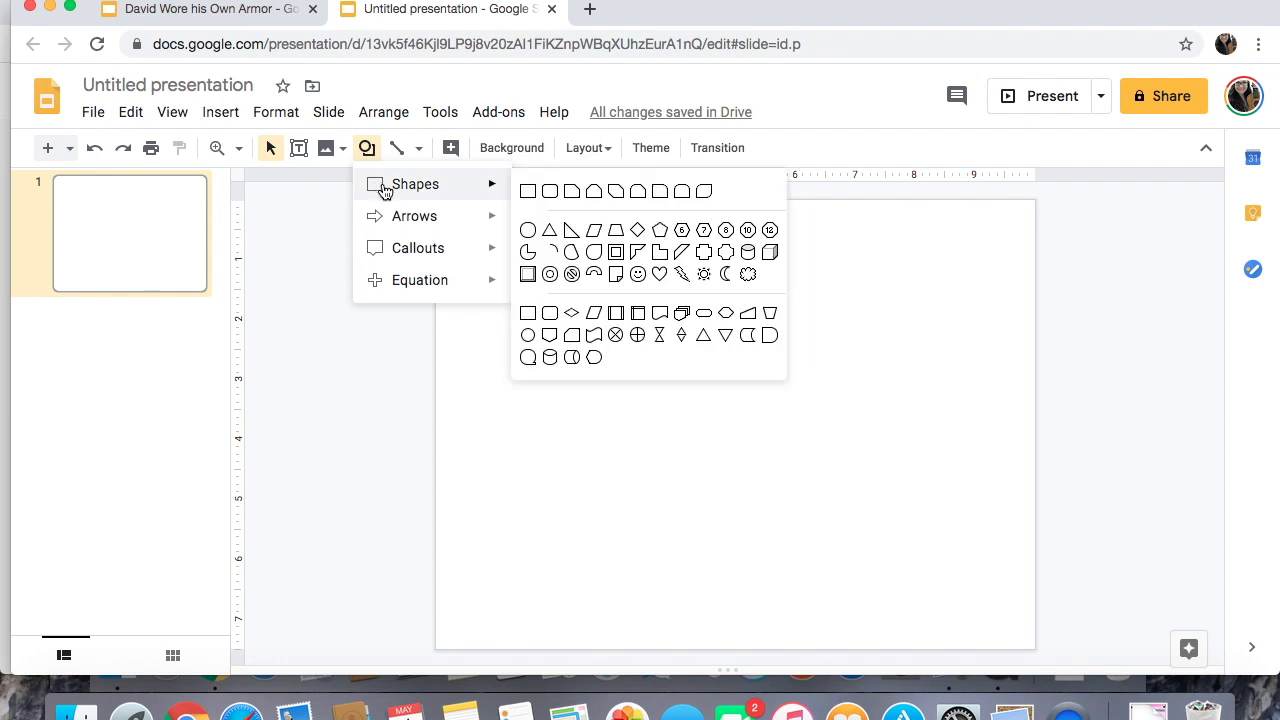
pyautogui.click(528, 191)
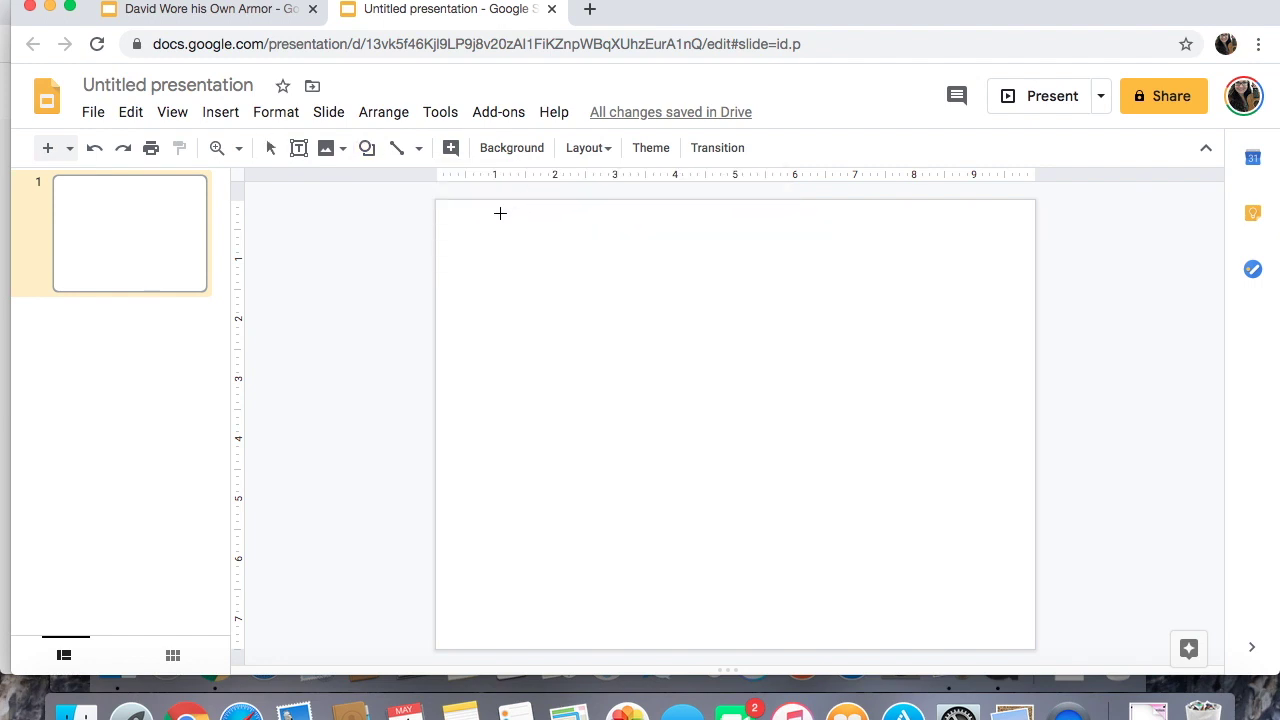
pyautogui.moveTo(446, 213); pyautogui.dragTo(1026, 637)
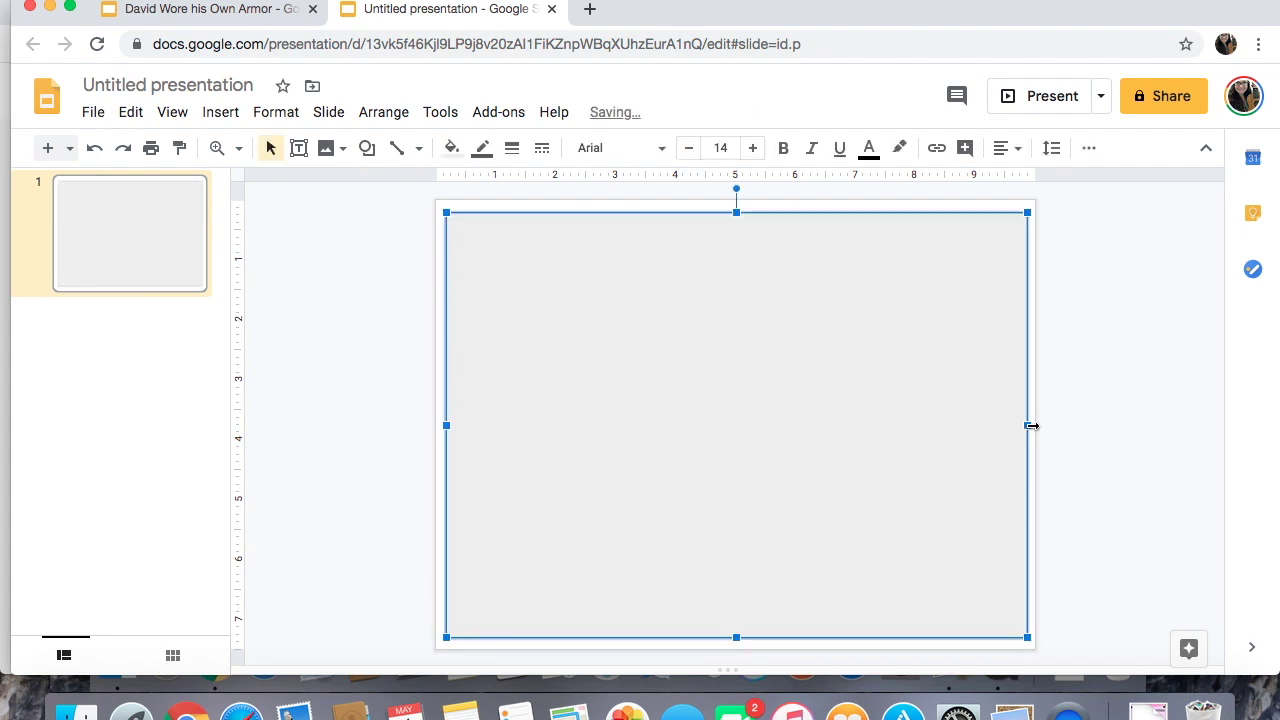
pyautogui.moveTo(1028, 425); pyautogui.dragTo(1022, 426)
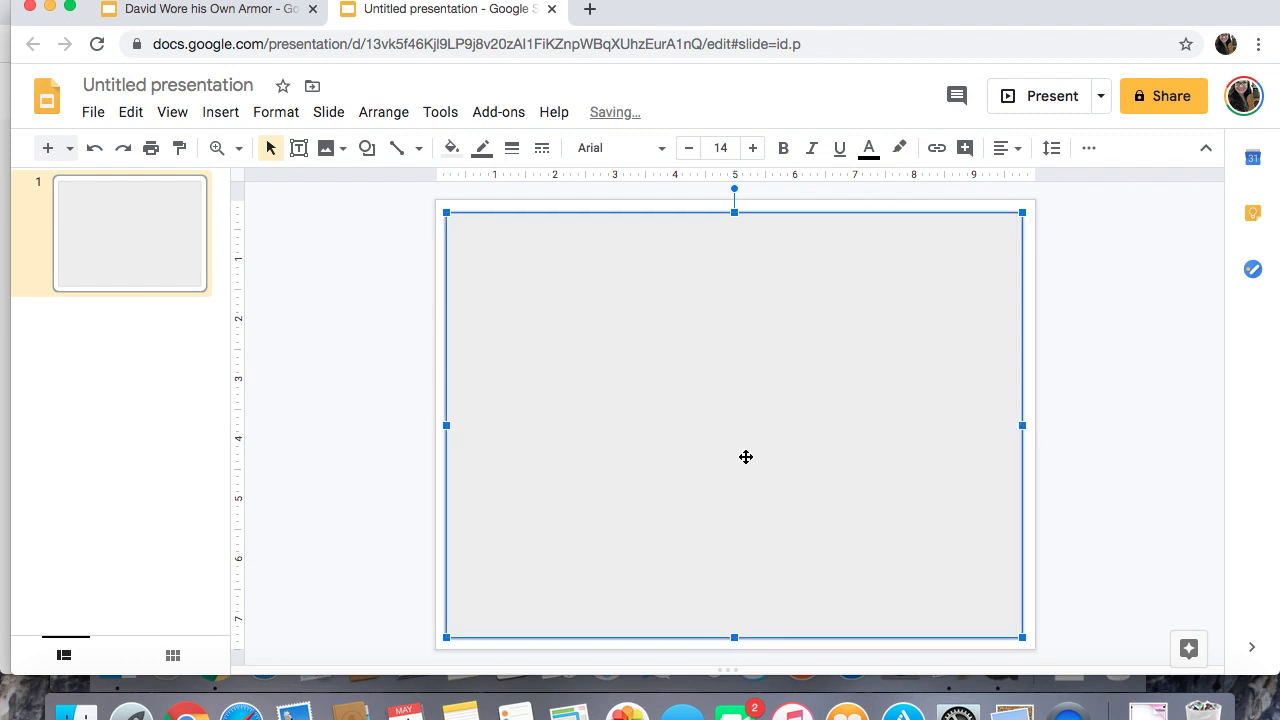
pyautogui.moveTo(657, 457); pyautogui.dragTo(658, 457)
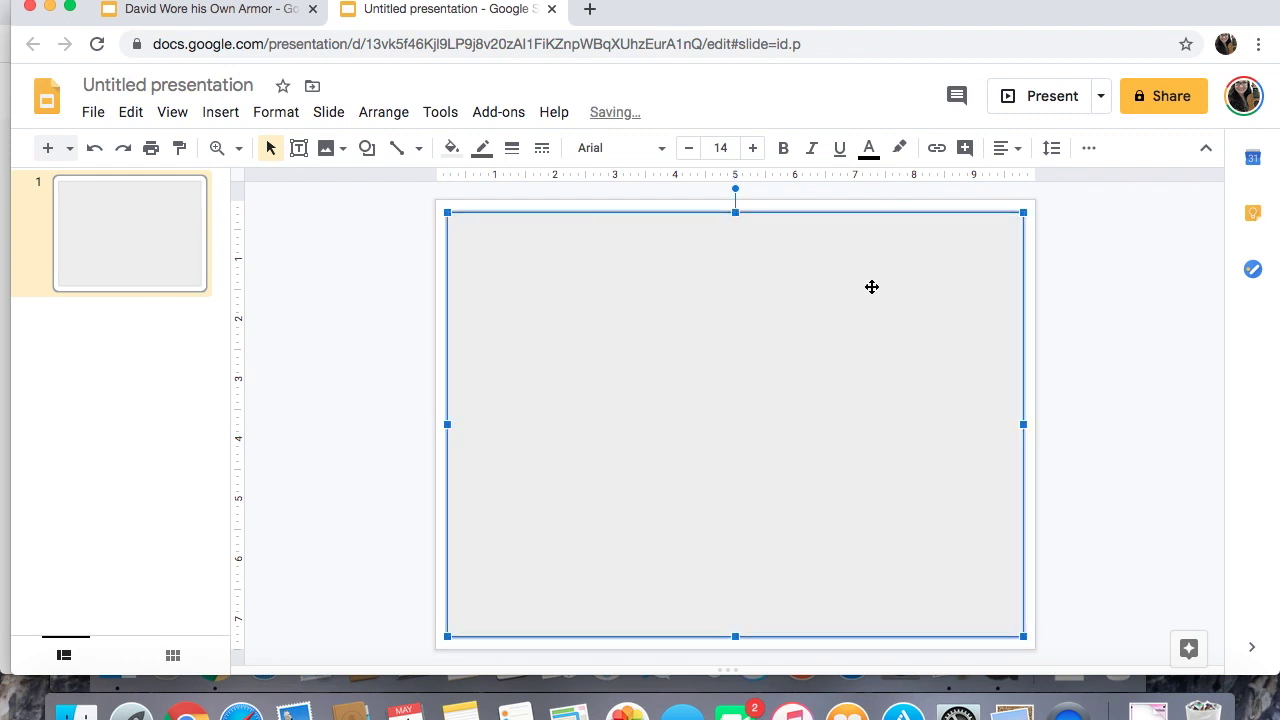
# Step: Fill the rectangle with white and set its border colour to purple
pyautogui.click(453, 150)
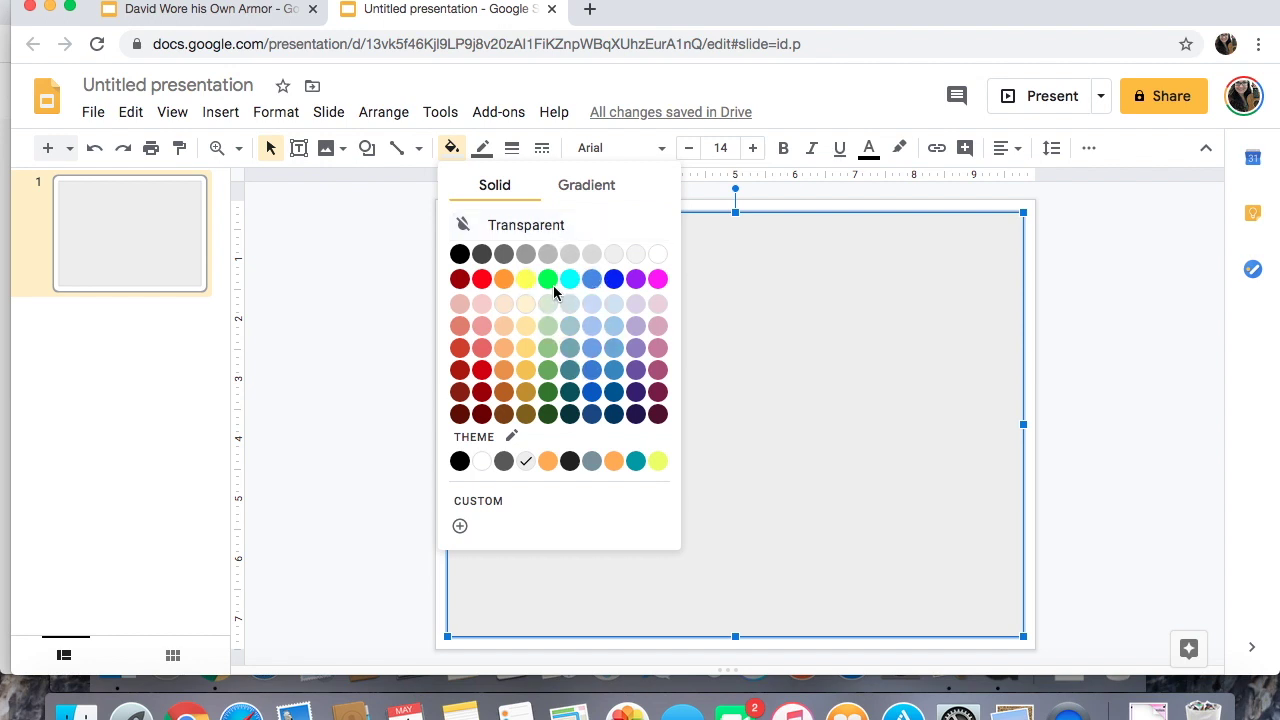
pyautogui.click(591, 325)
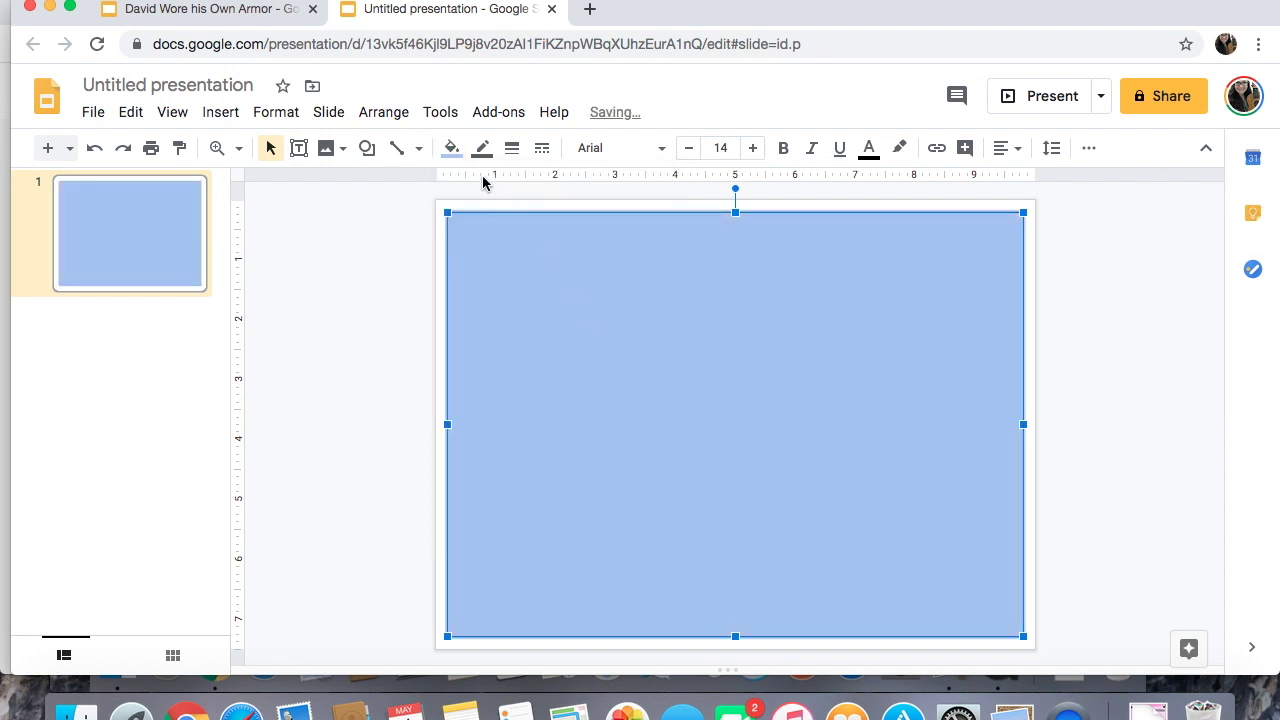
pyautogui.click(451, 152)
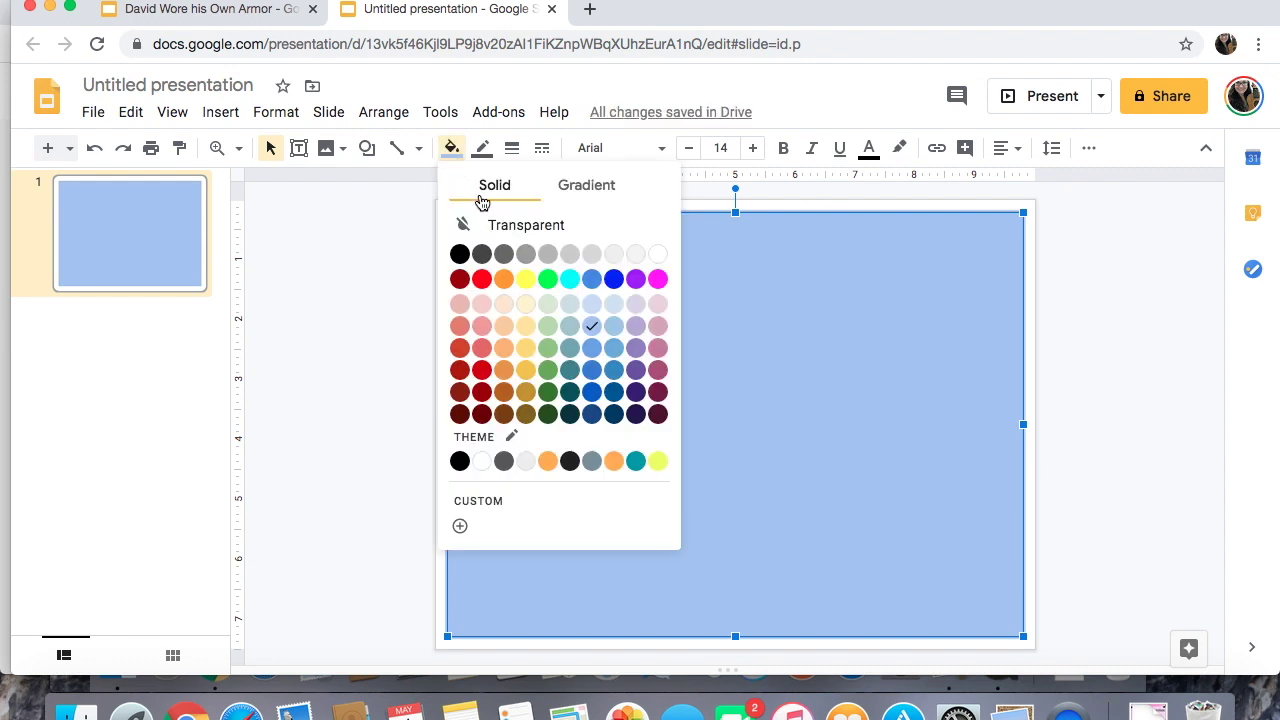
pyautogui.click(657, 256)
pyautogui.click(482, 149)
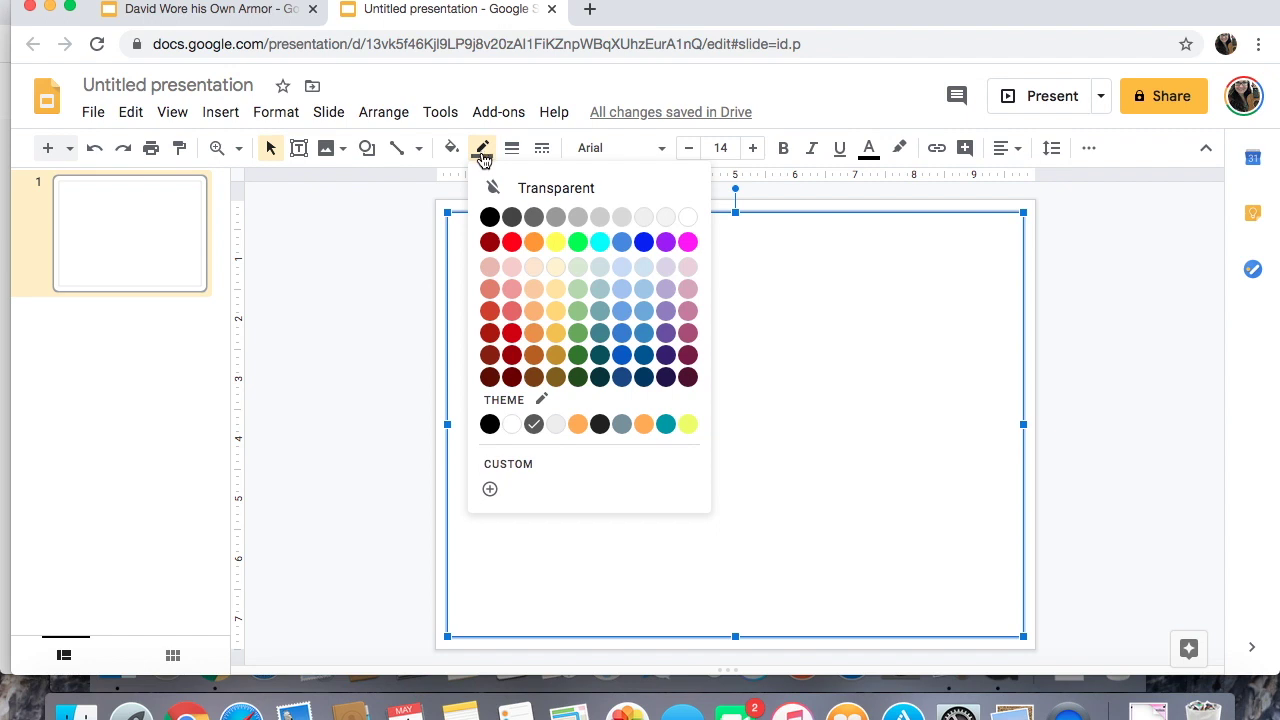
pyautogui.click(666, 244)
# Step: Give the rectangle an 8px purple dash-dot border, then draw a text box across the top
pyautogui.click(488, 154)
pyautogui.click(512, 152)
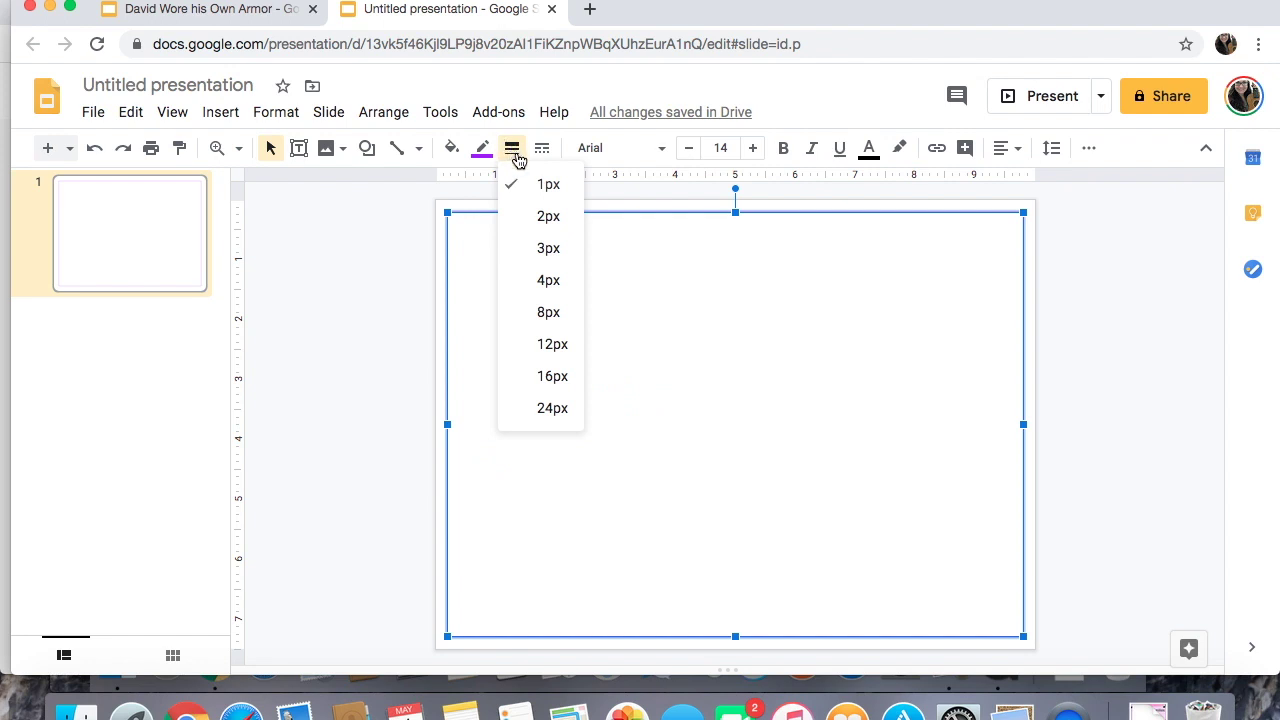
pyautogui.click(568, 313)
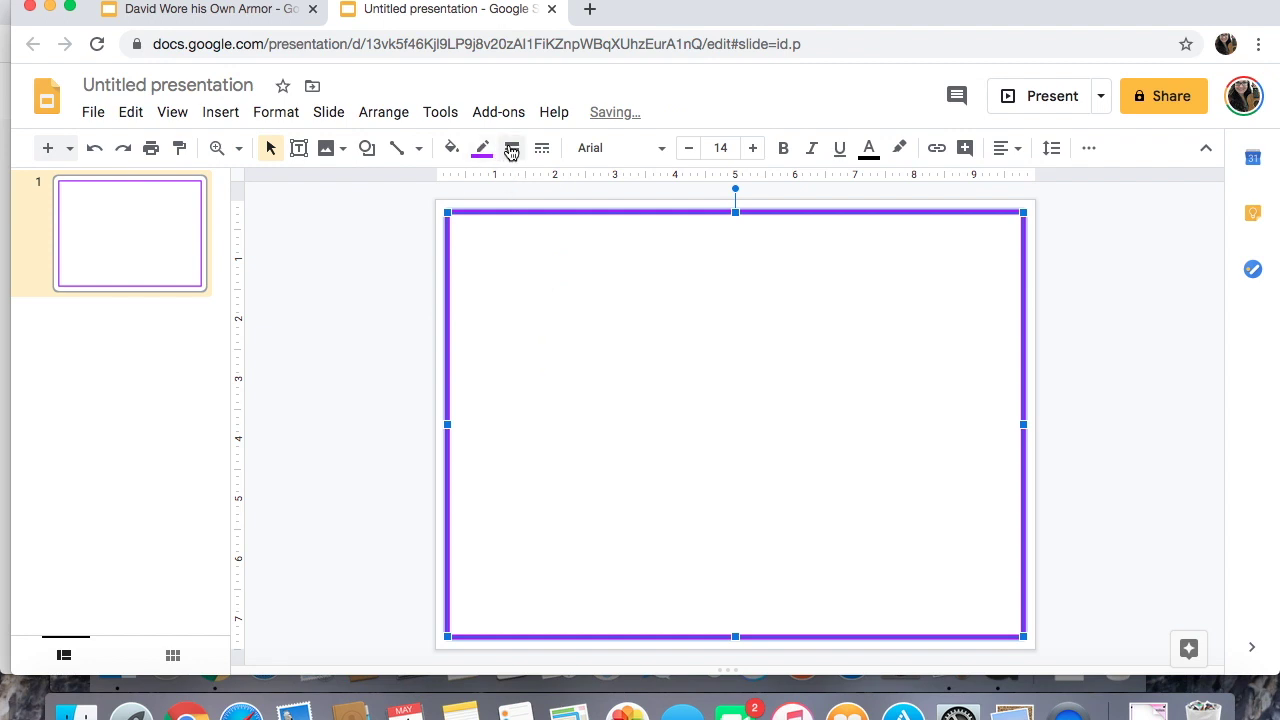
pyautogui.click(542, 149)
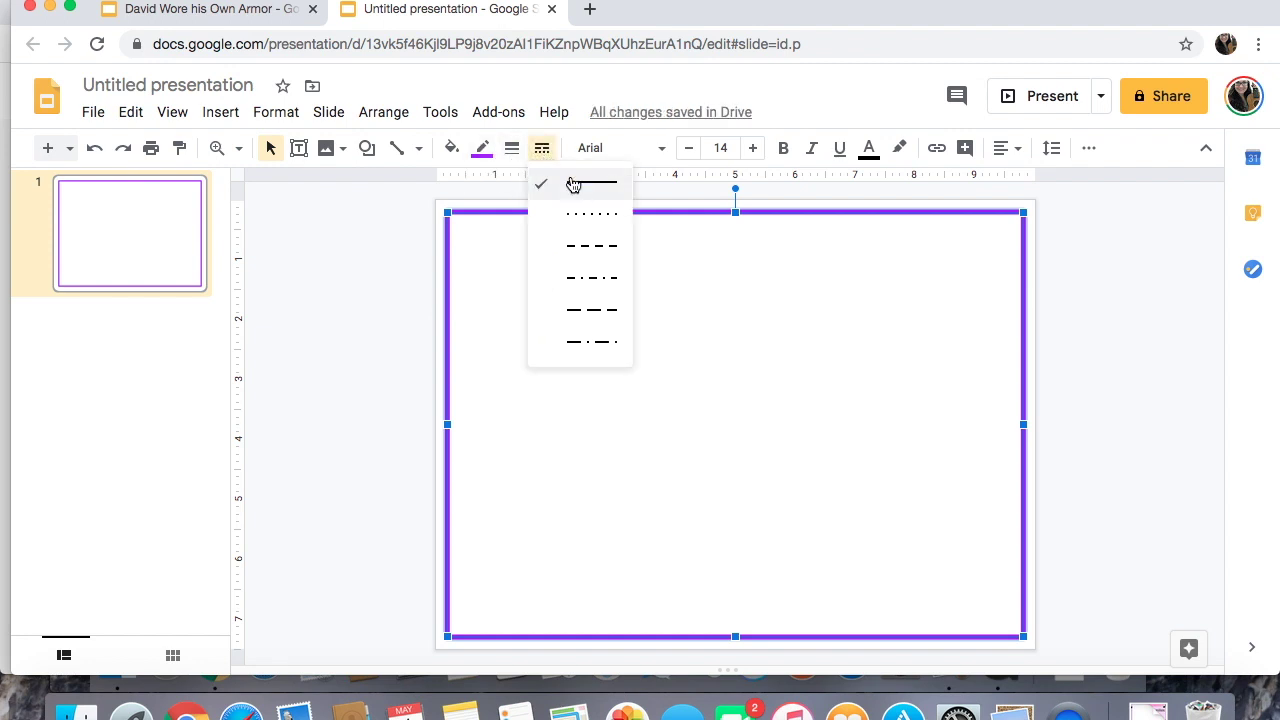
pyautogui.click(581, 213)
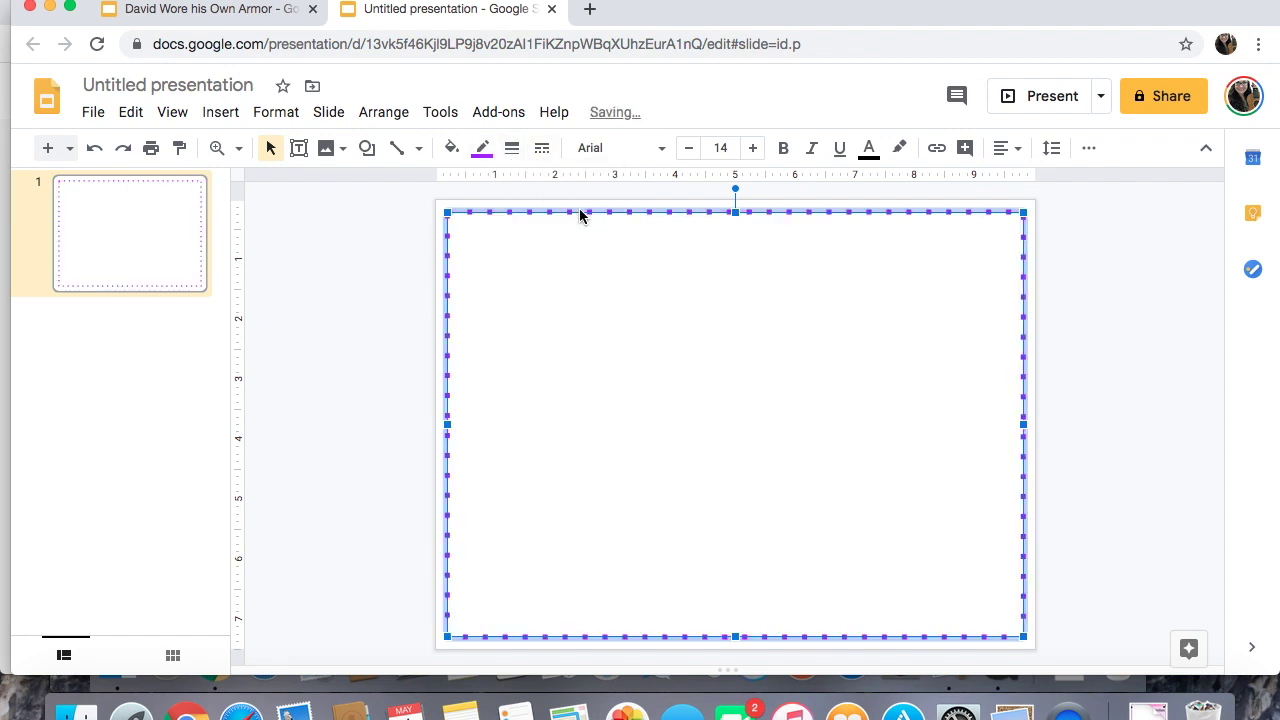
pyautogui.click(403, 276)
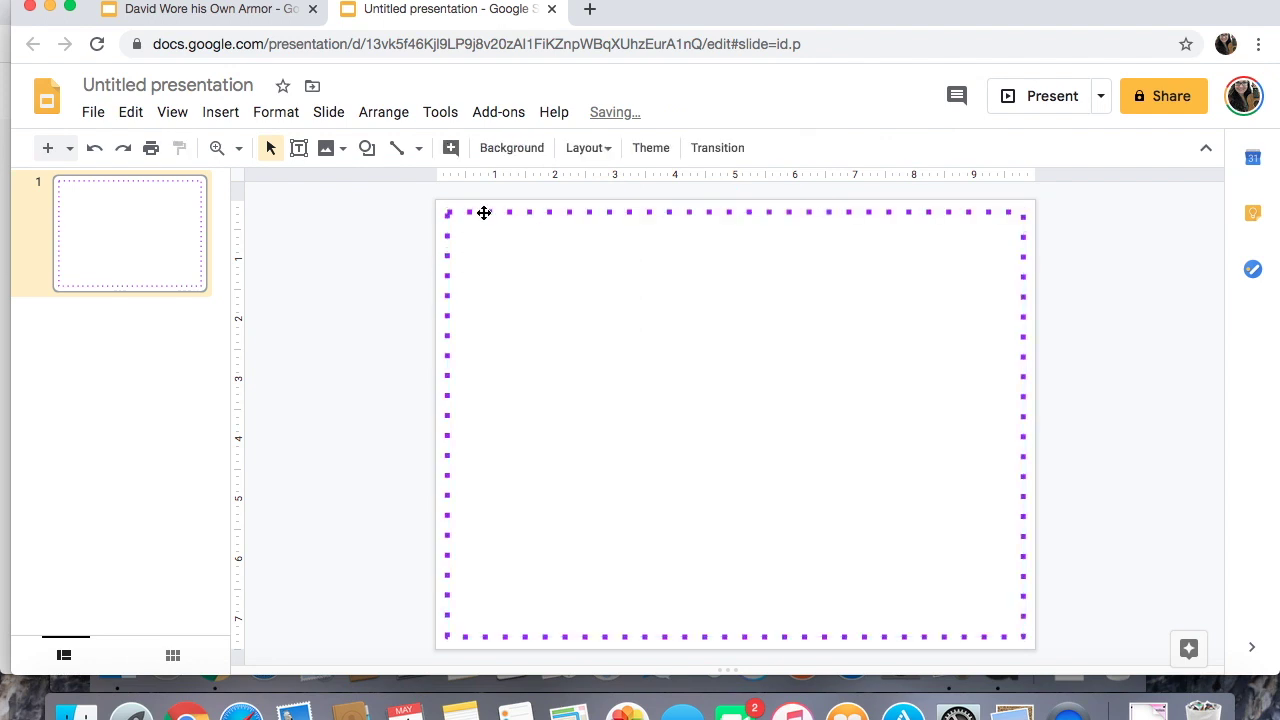
pyautogui.click(483, 213)
pyautogui.click(542, 149)
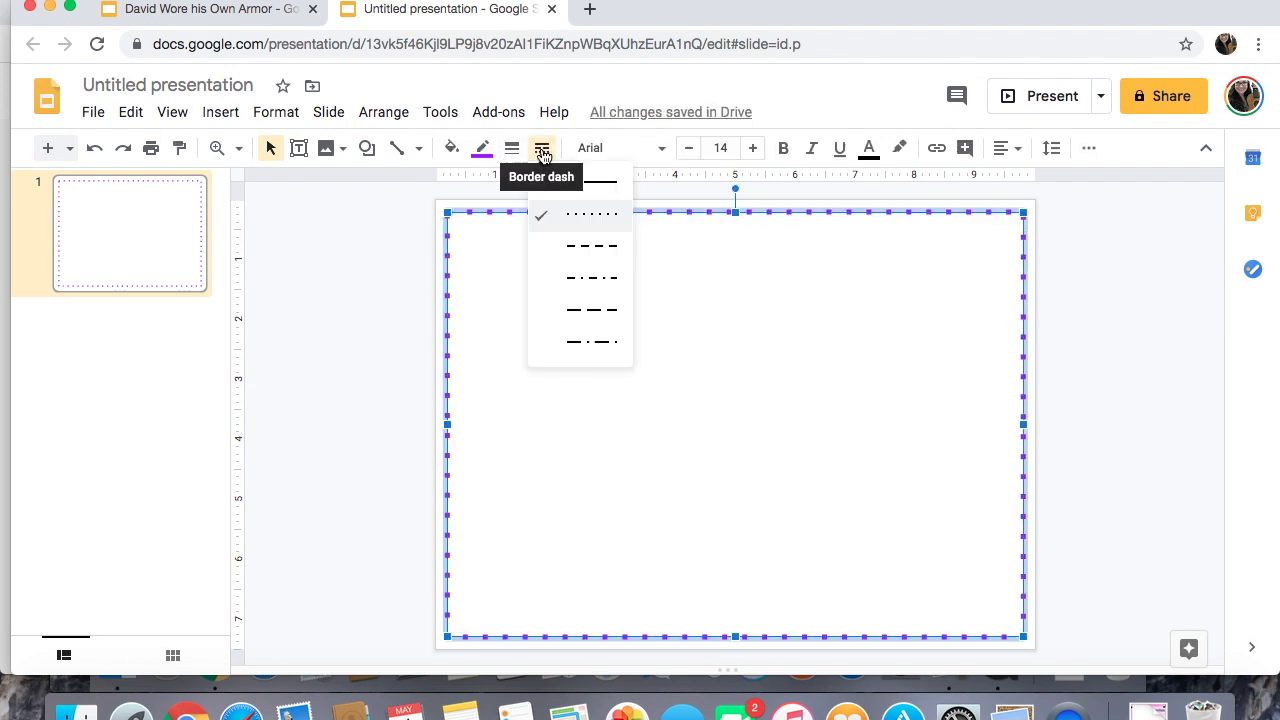
pyautogui.click(592, 277)
pyautogui.click(418, 301)
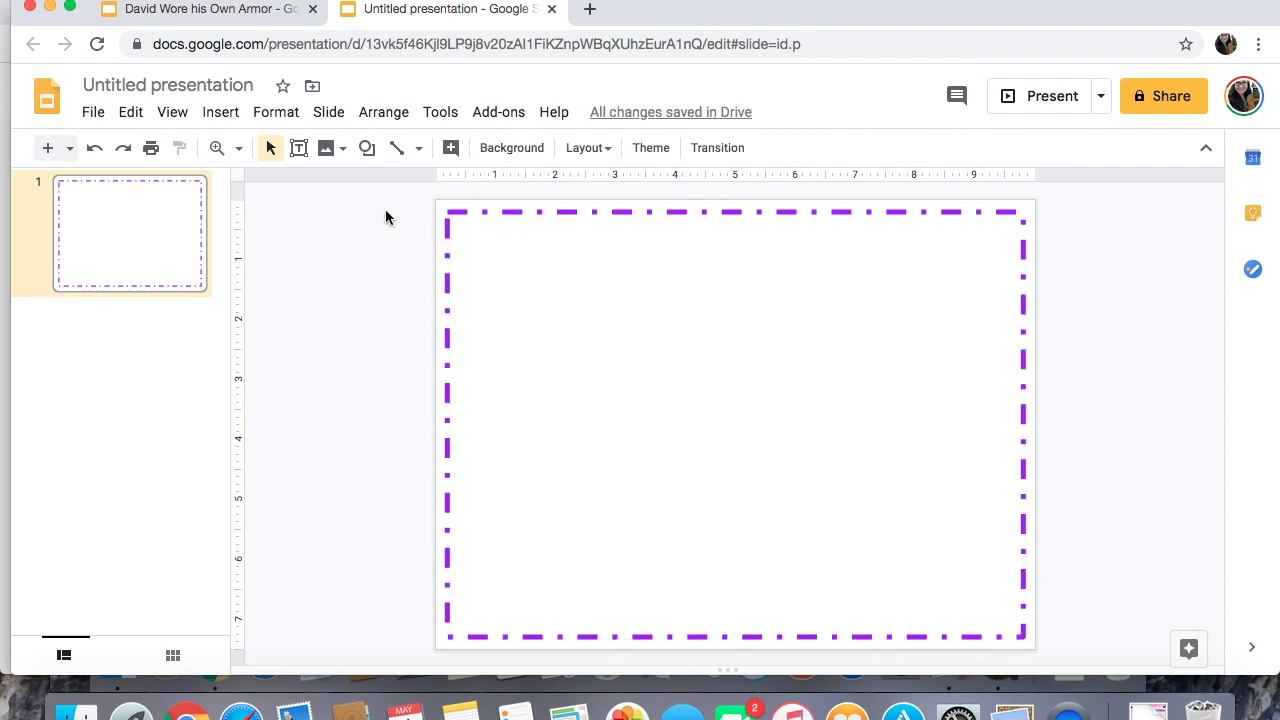
pyautogui.click(299, 149)
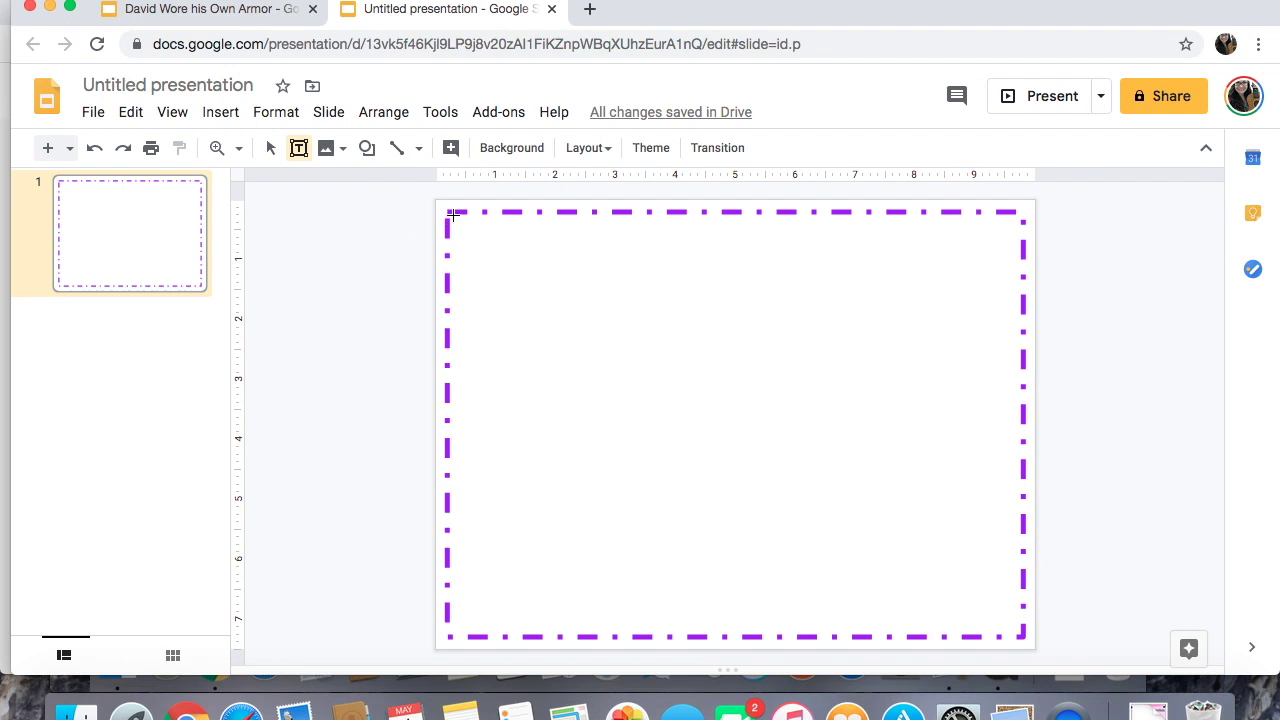
pyautogui.moveTo(452, 214); pyautogui.dragTo(1016, 404)
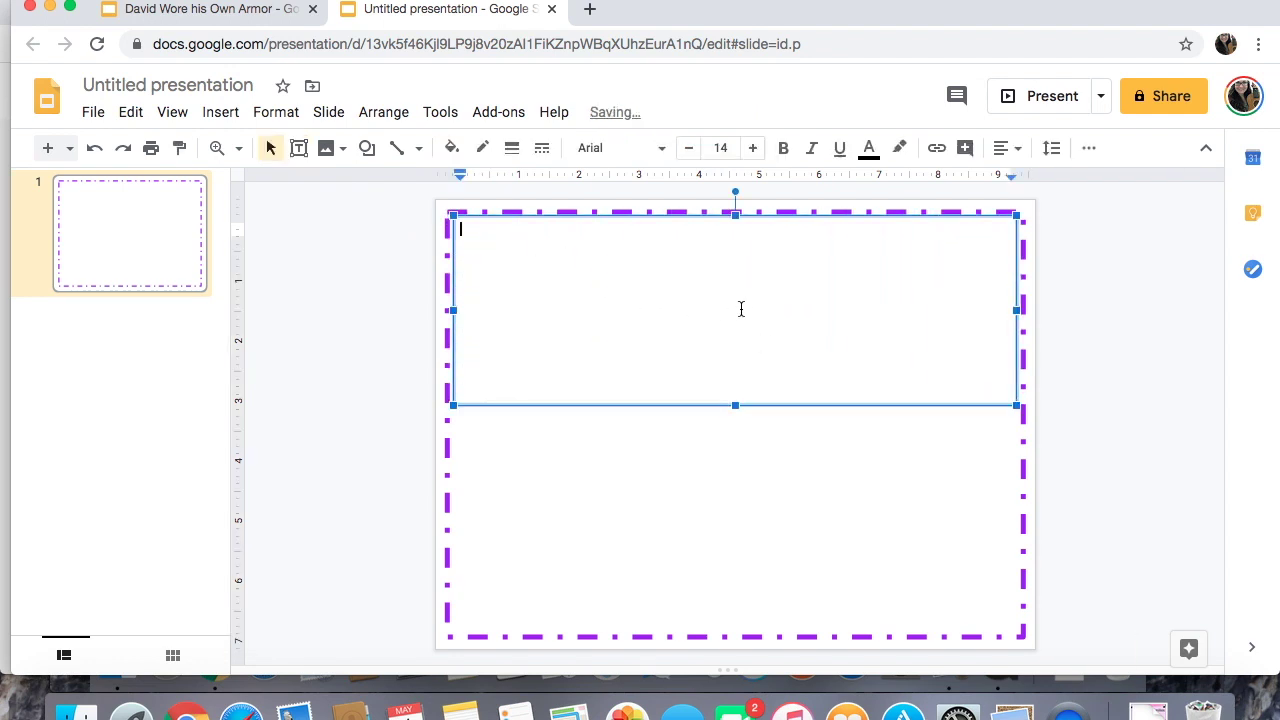
# Step: Type the centred title 'Instruments of the Orchestra' in the text box
pyautogui.click(1008, 150)
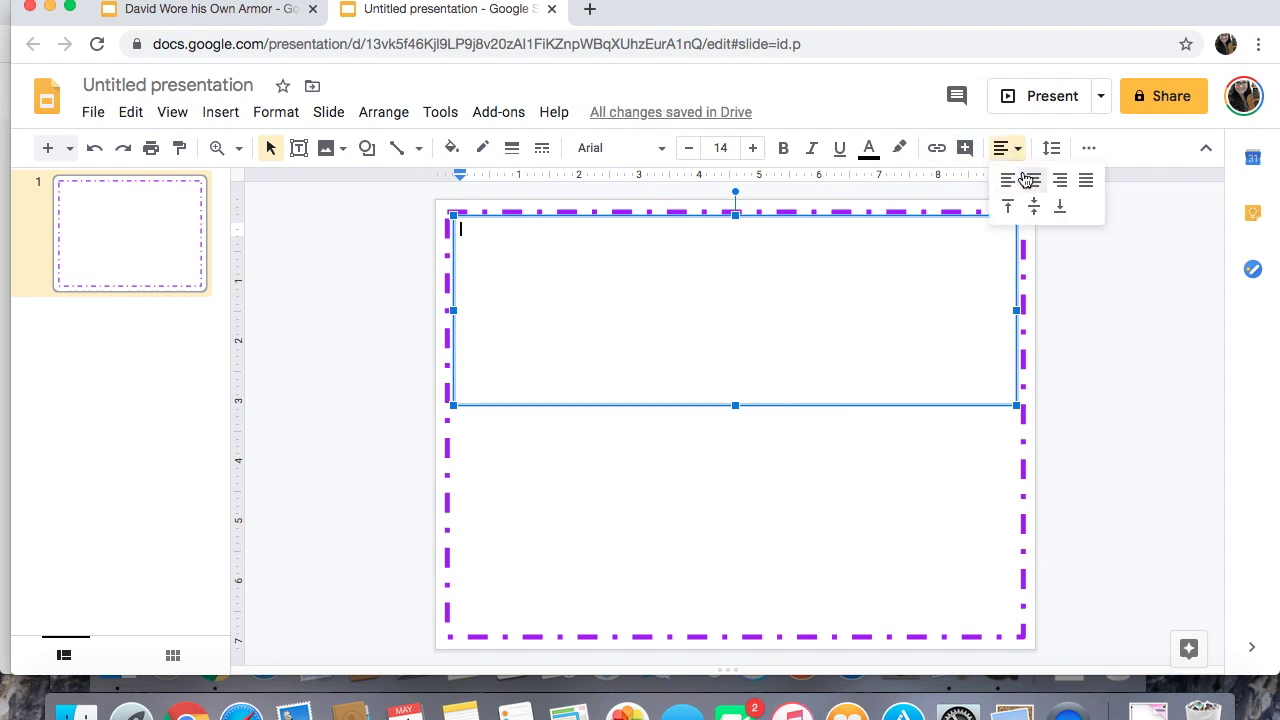
pyautogui.click(1033, 183)
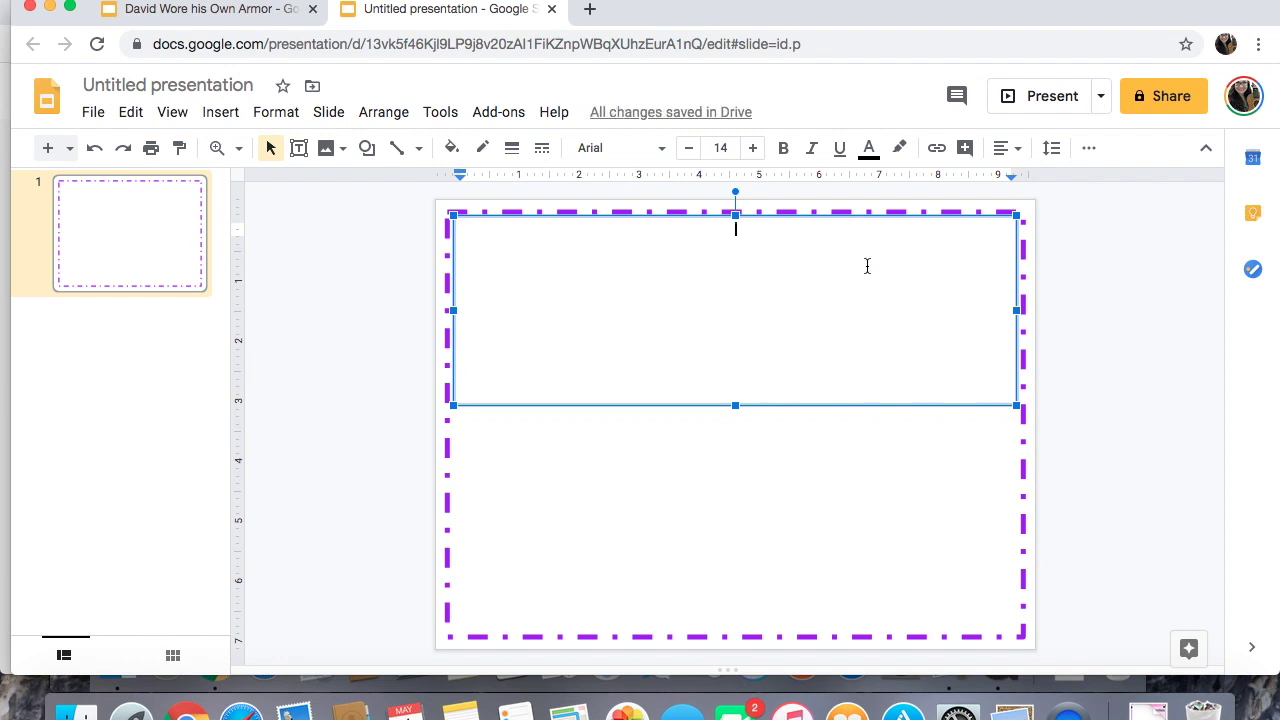
pyautogui.write('Instrument')
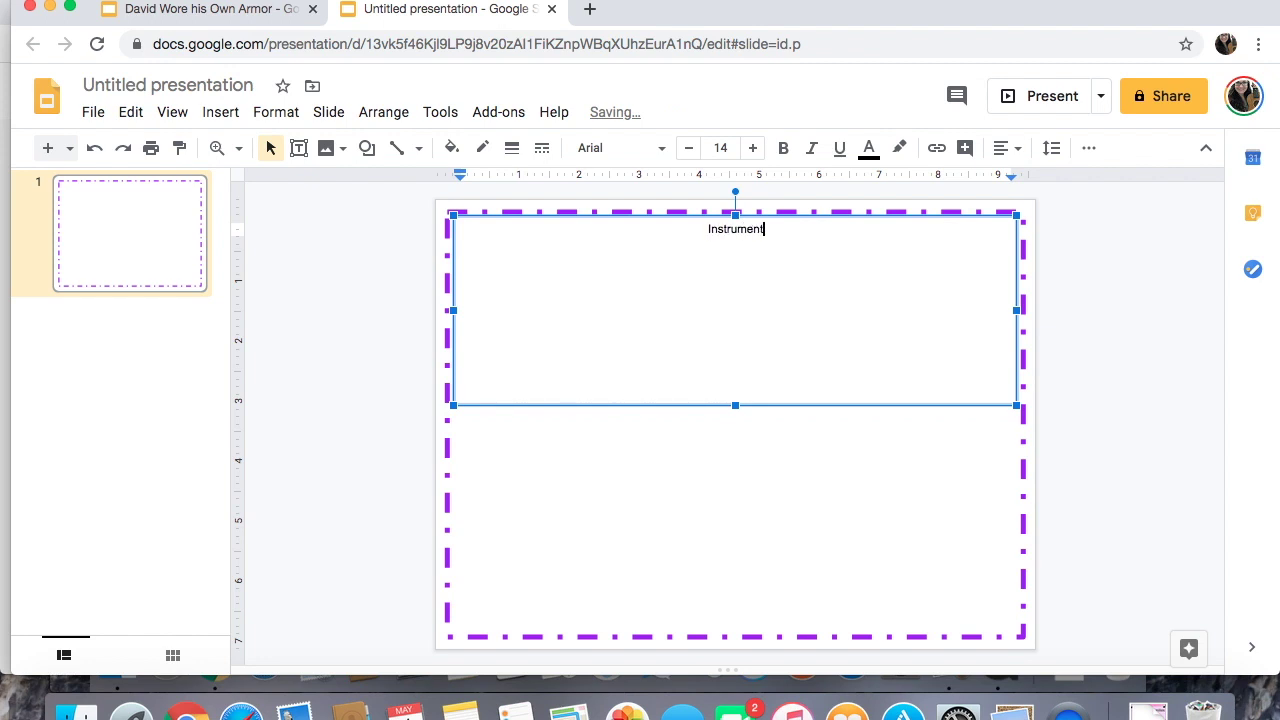
pyautogui.write('s of the Orchstra')
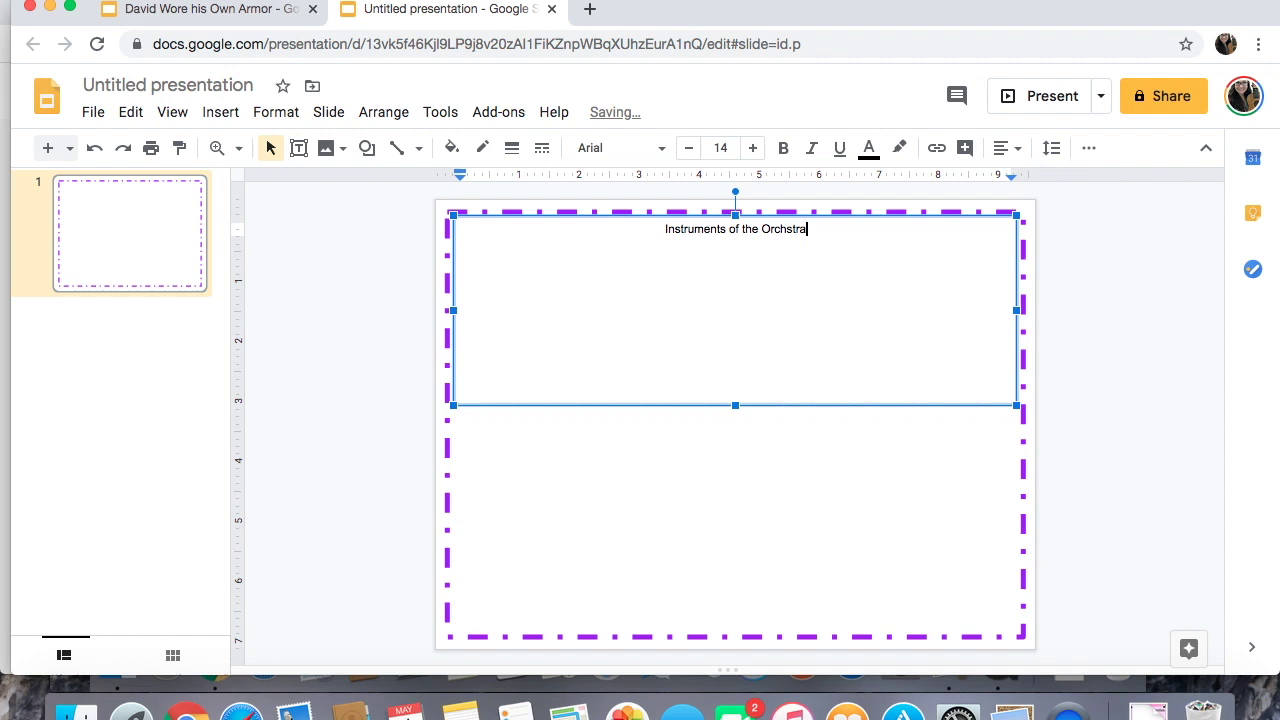
pyautogui.press('BackSpace')
pyautogui.press('BackSpace')
pyautogui.press('BackSpace')
pyautogui.press('BackSpace')
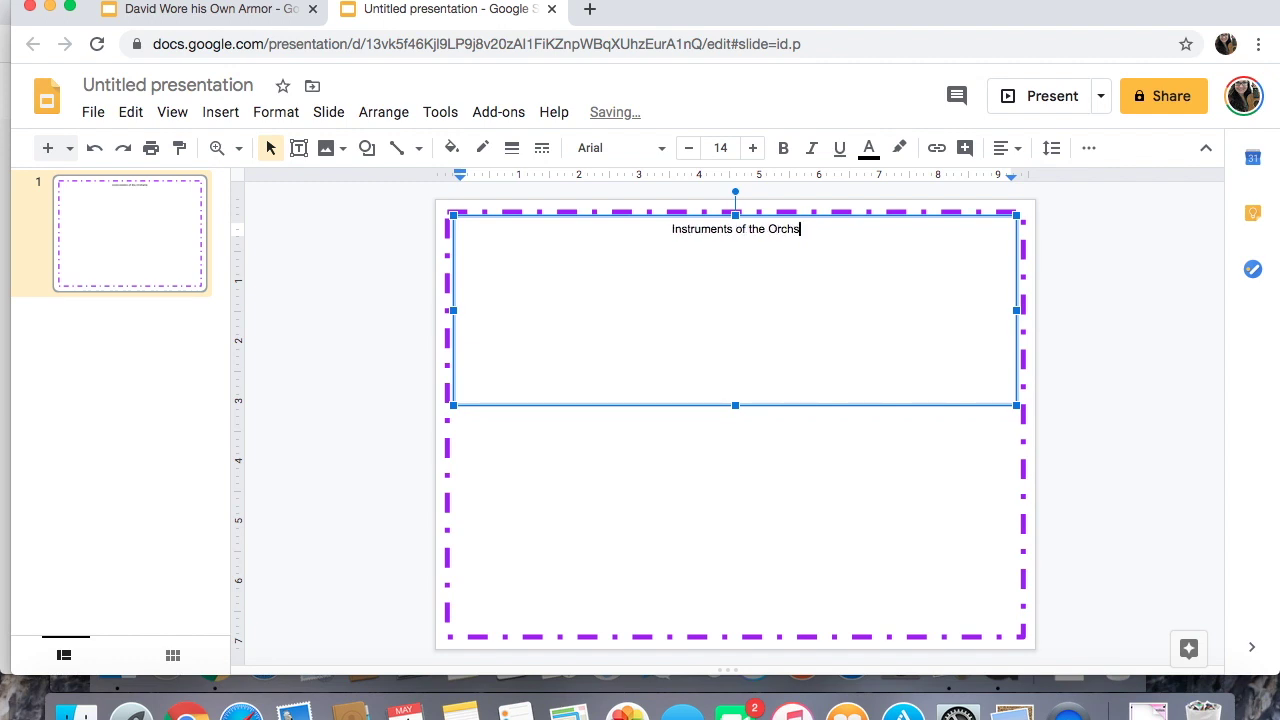
pyautogui.write('estra')
# Step: Add two left-aligned empty lines below the title
pyautogui.press('Return')
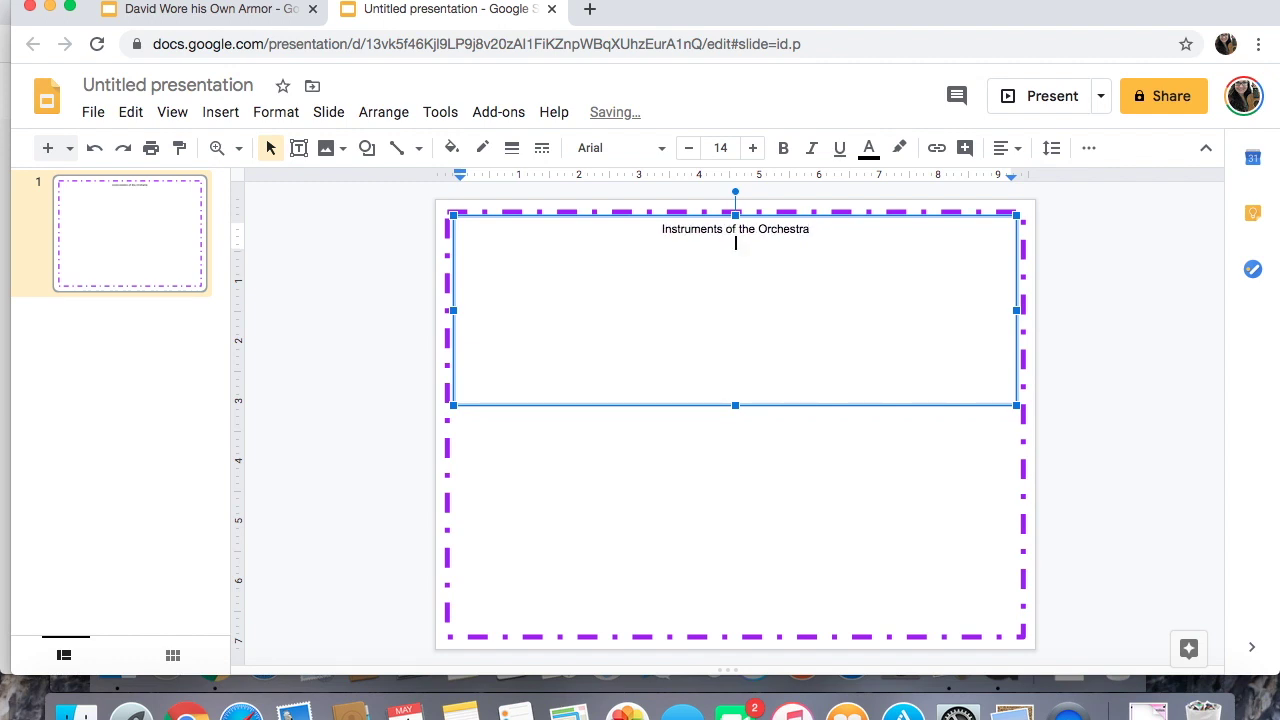
pyautogui.click(1004, 150)
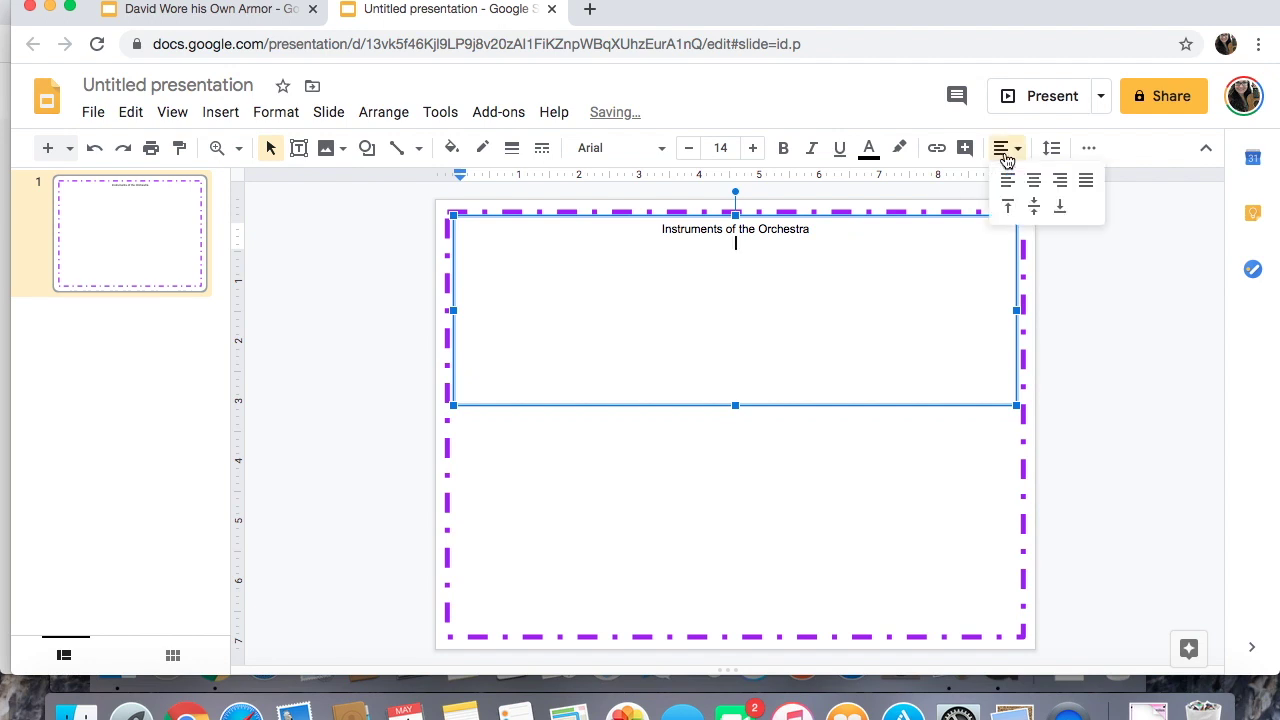
pyautogui.click(1008, 180)
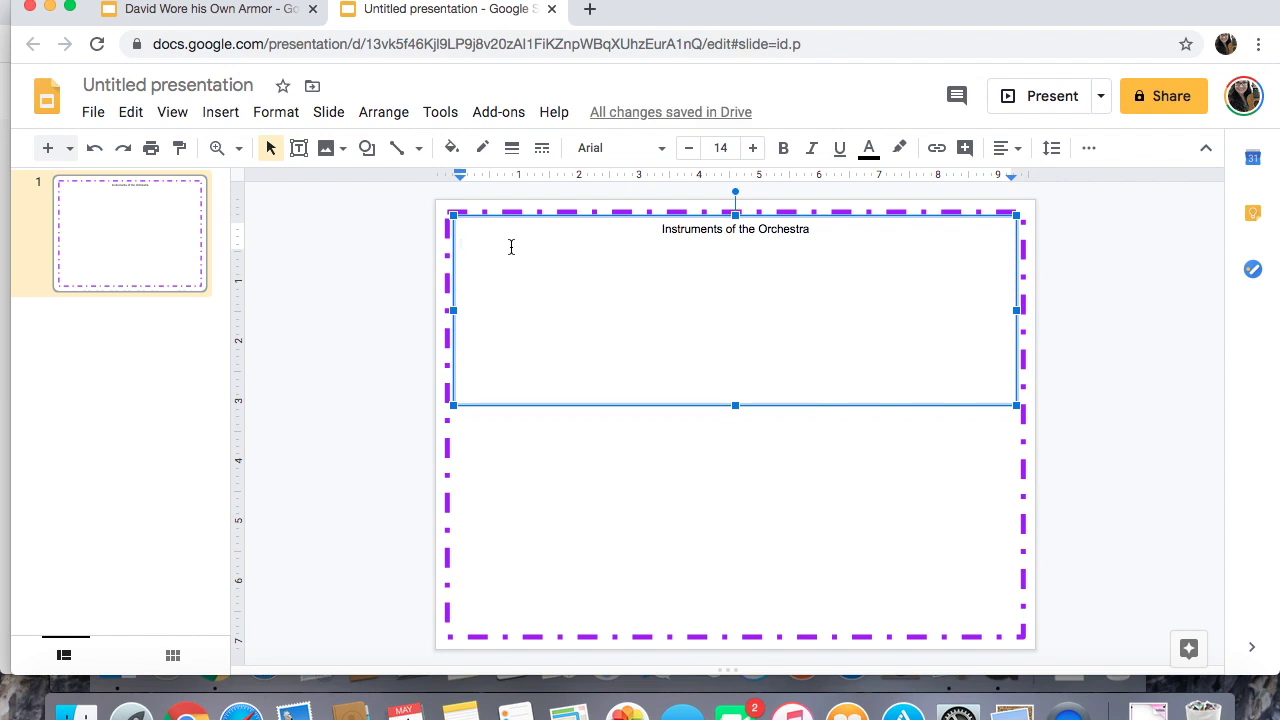
pyautogui.press('Return')
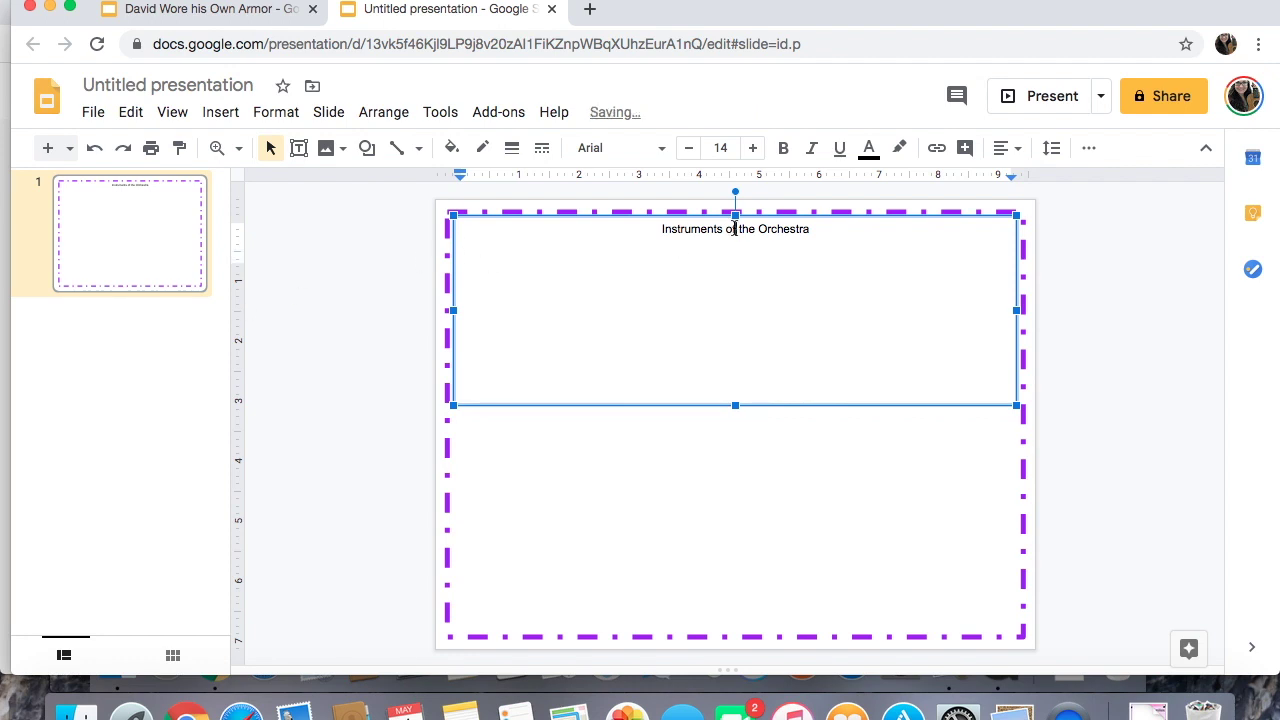
# Step: Set the title text to the Caveat font at 29 pt
pyautogui.moveTo(660, 229); pyautogui.dragTo(851, 230)
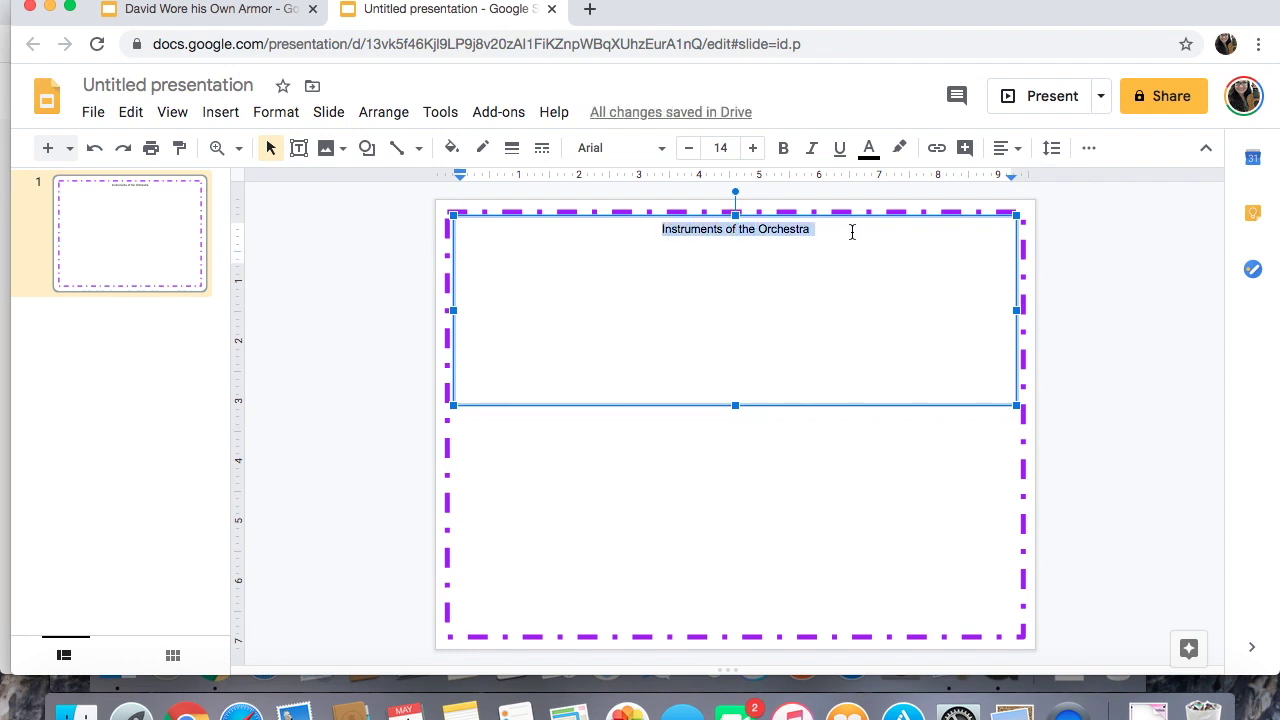
pyautogui.click(753, 148)
pyautogui.click(753, 148)
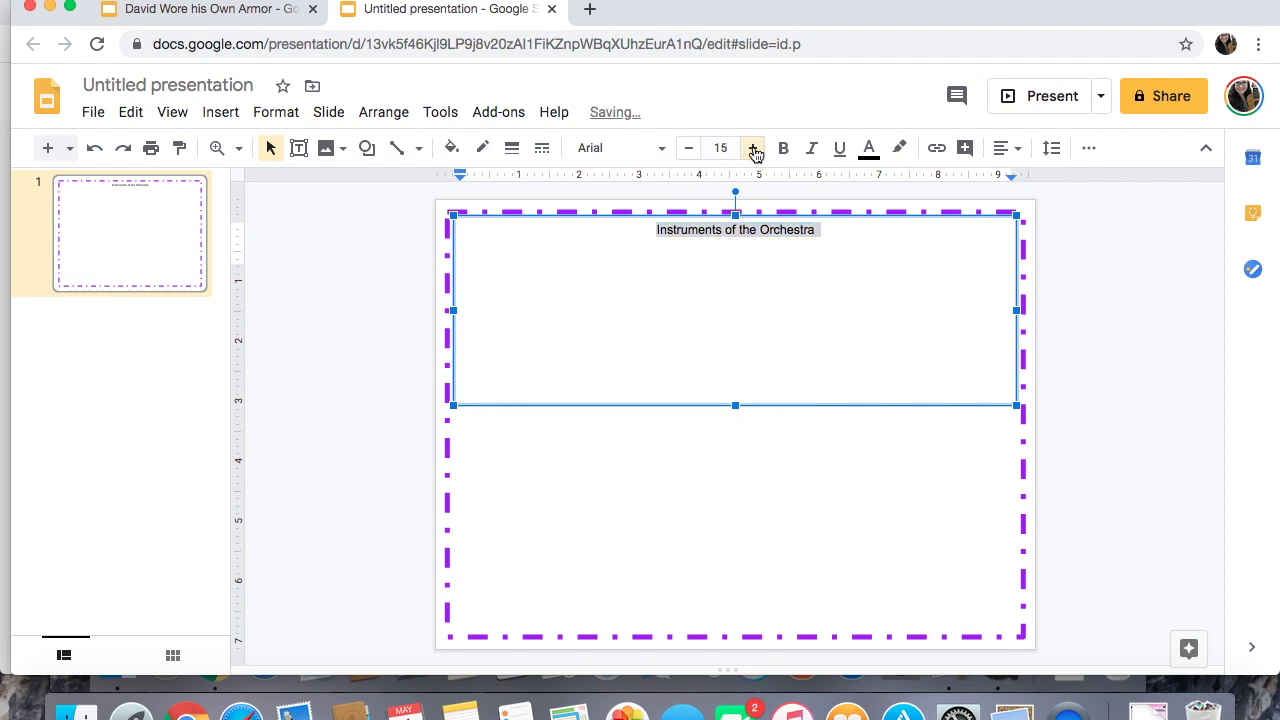
pyautogui.click(753, 148)
pyautogui.click(753, 148)
pyautogui.click(753, 148)
pyautogui.click(753, 148)
pyautogui.click(753, 148)
pyautogui.click(753, 148)
pyautogui.click(753, 148)
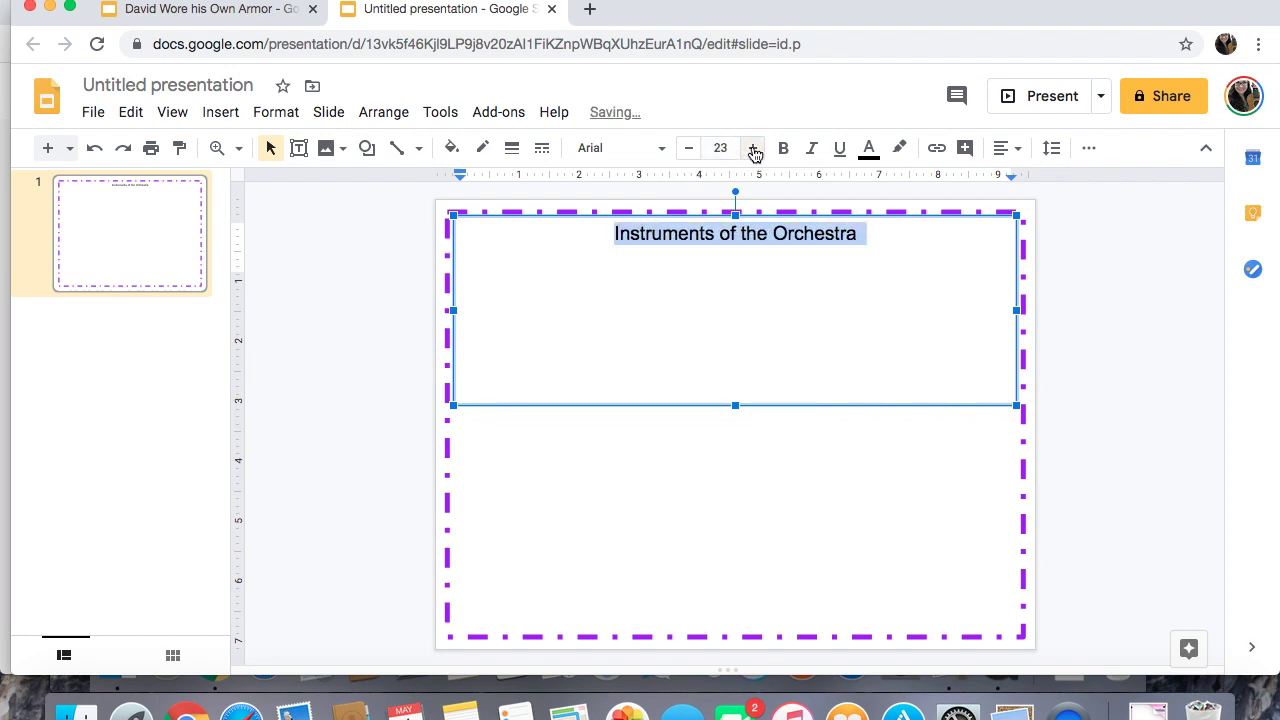
pyautogui.click(656, 150)
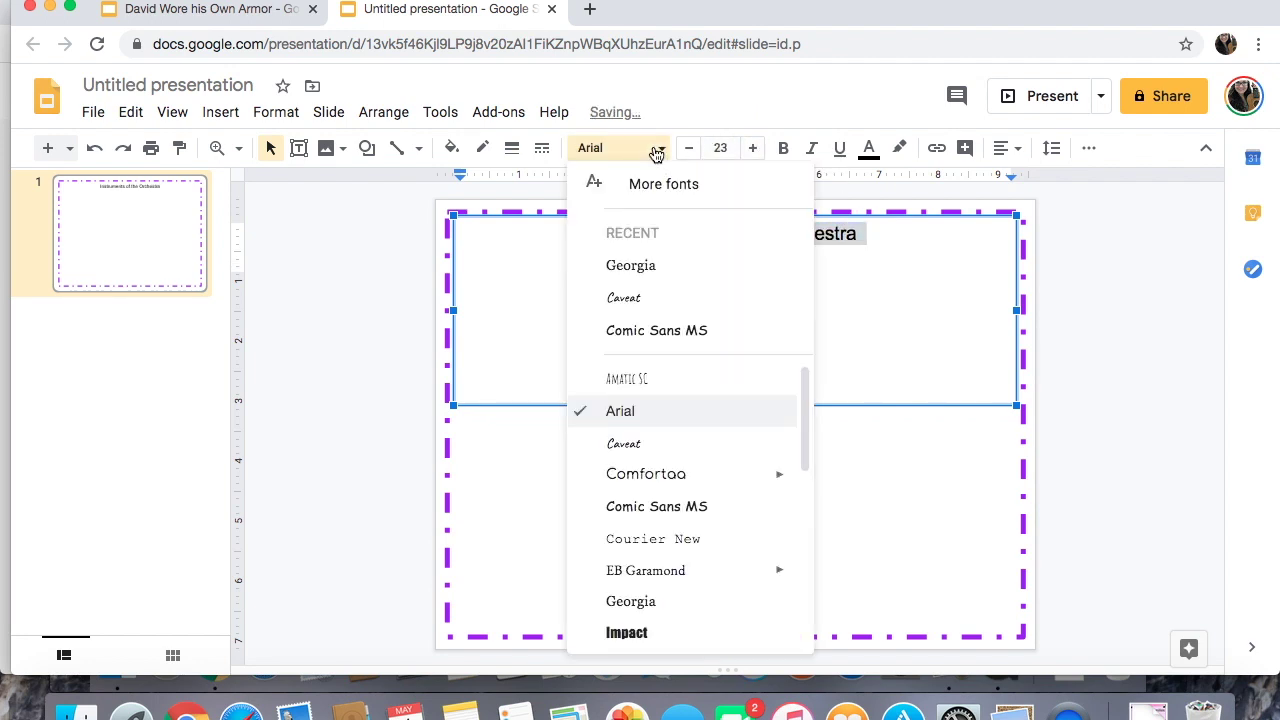
pyautogui.click(623, 297)
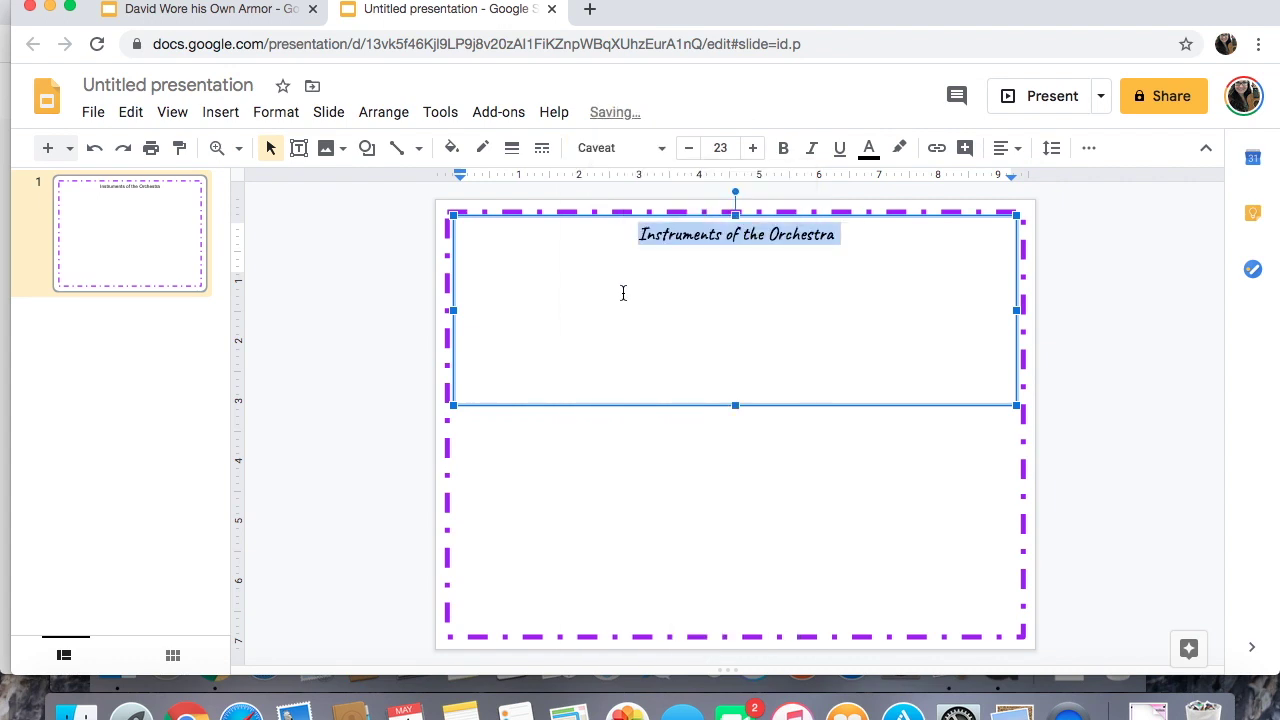
pyautogui.click(753, 148)
pyautogui.click(753, 148)
pyautogui.click(753, 148)
pyautogui.click(753, 148)
pyautogui.click(753, 148)
pyautogui.click(753, 148)
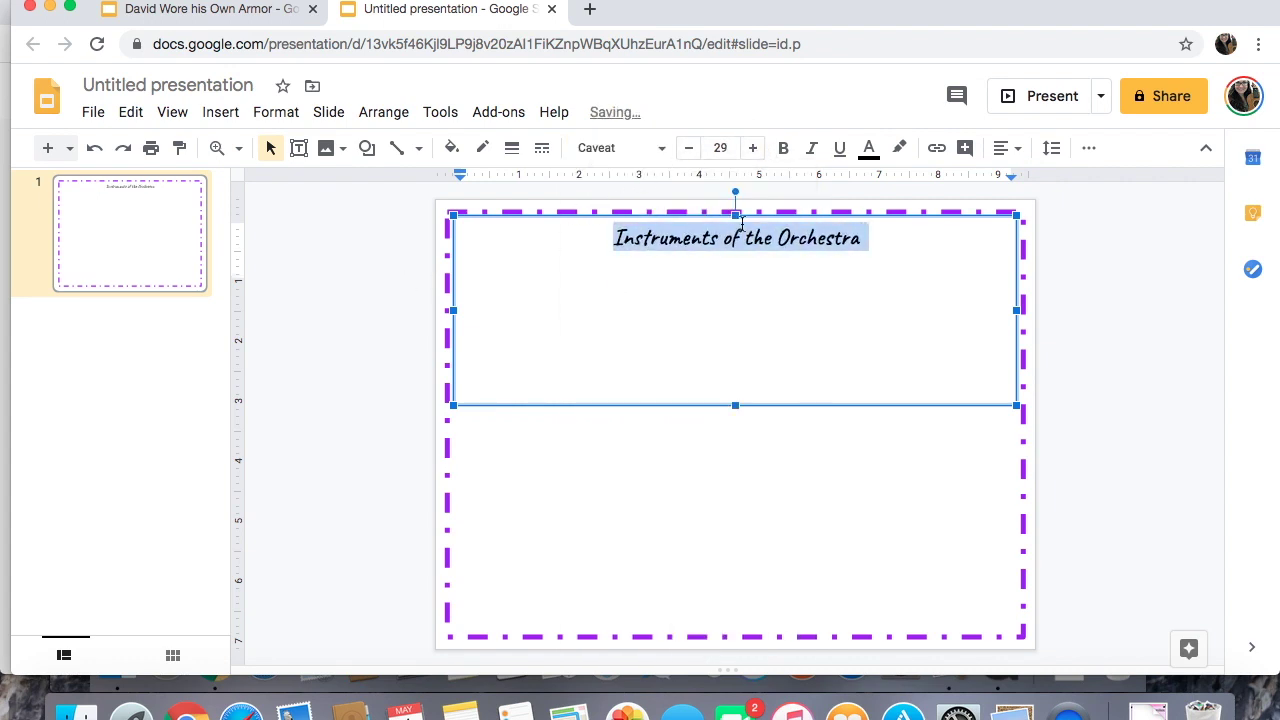
# Step: Open a custom text colour but cancel it, keeping the title black
pyautogui.click(871, 149)
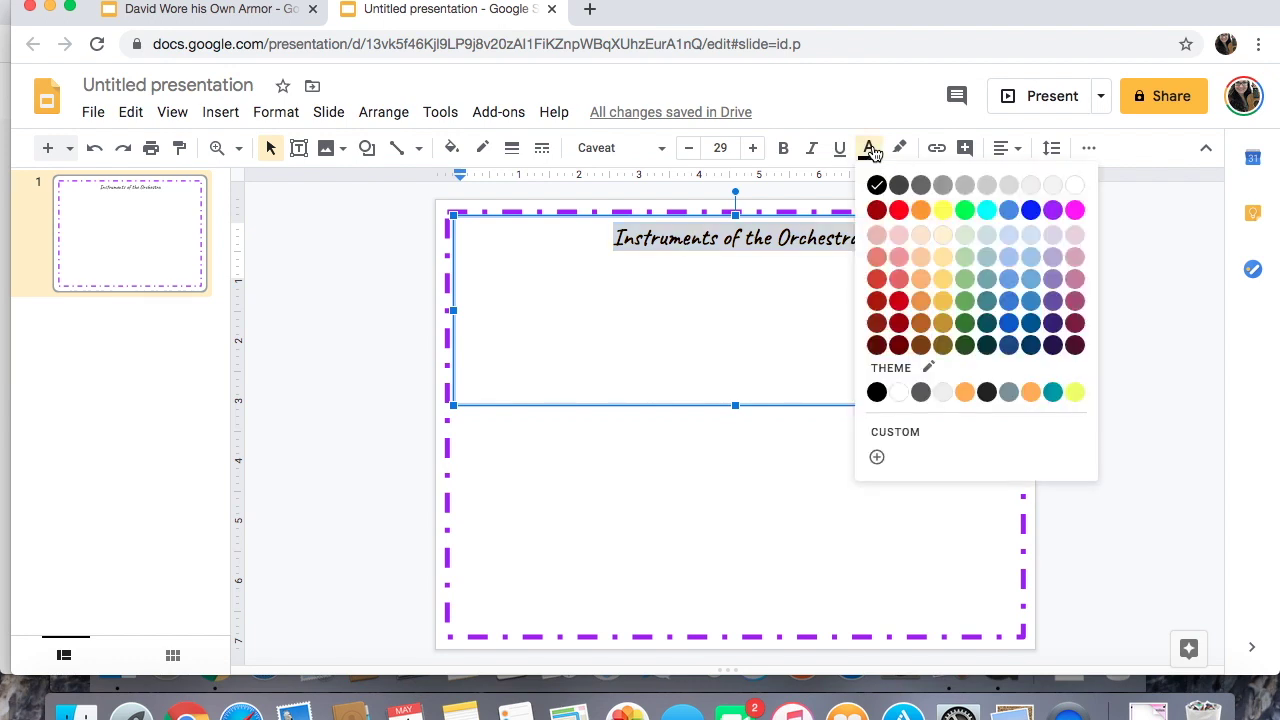
pyautogui.click(877, 459)
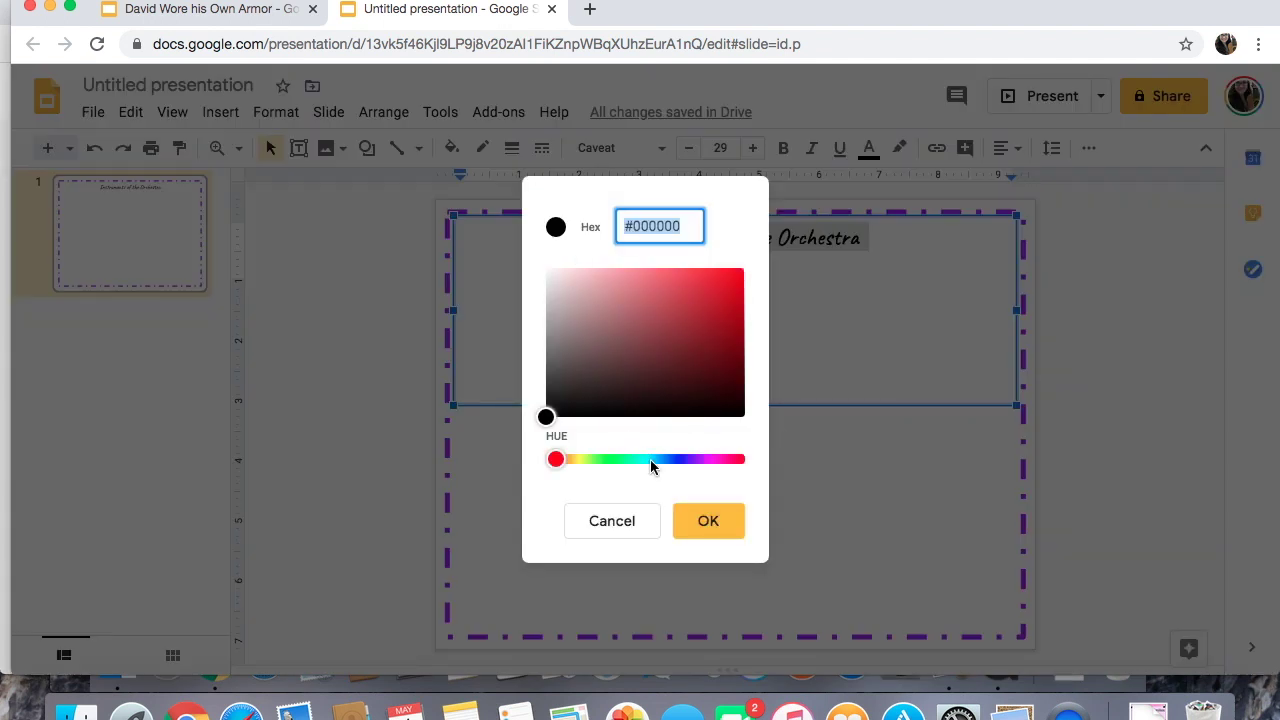
pyautogui.moveTo(576, 459); pyautogui.dragTo(704, 459)
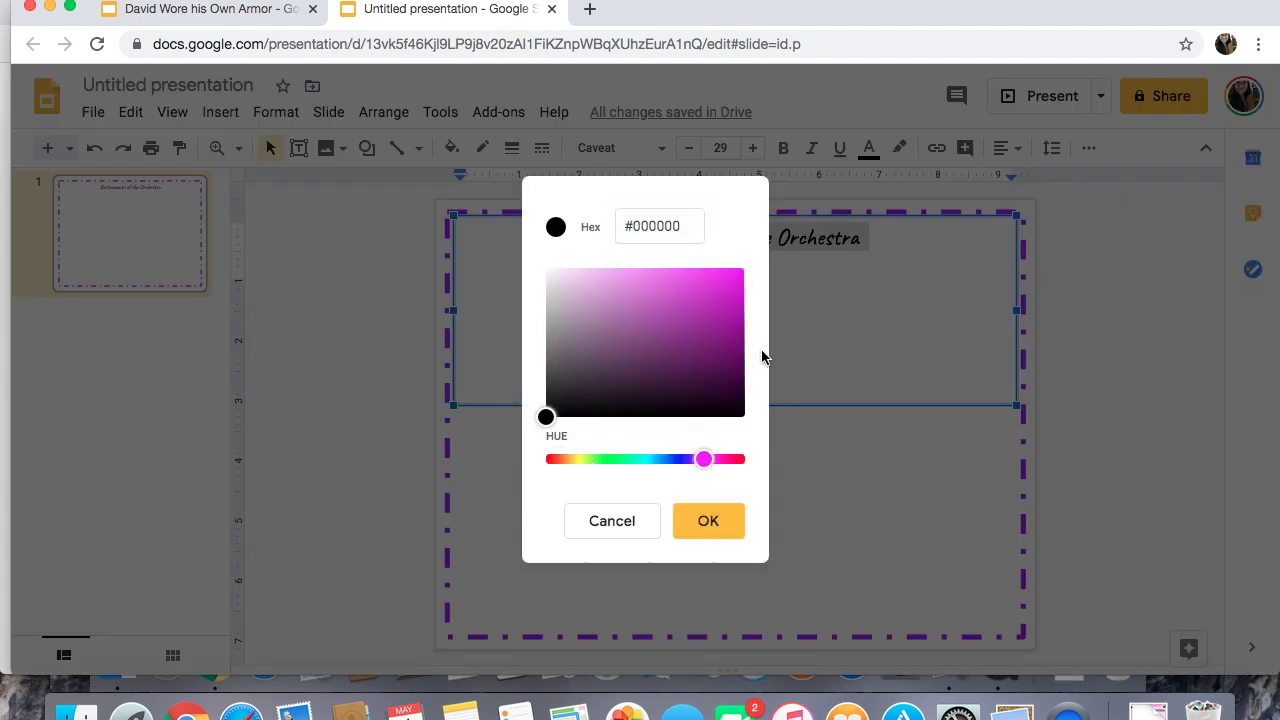
pyautogui.click(640, 530)
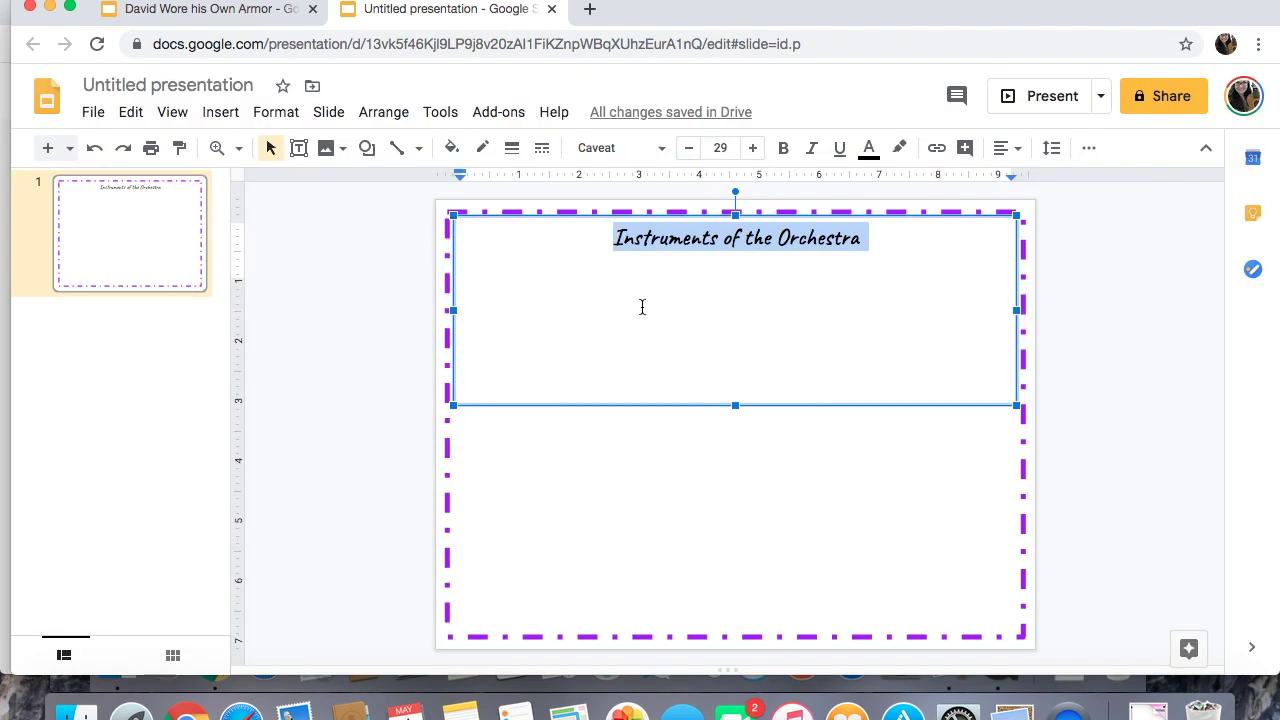
pyautogui.click(410, 335)
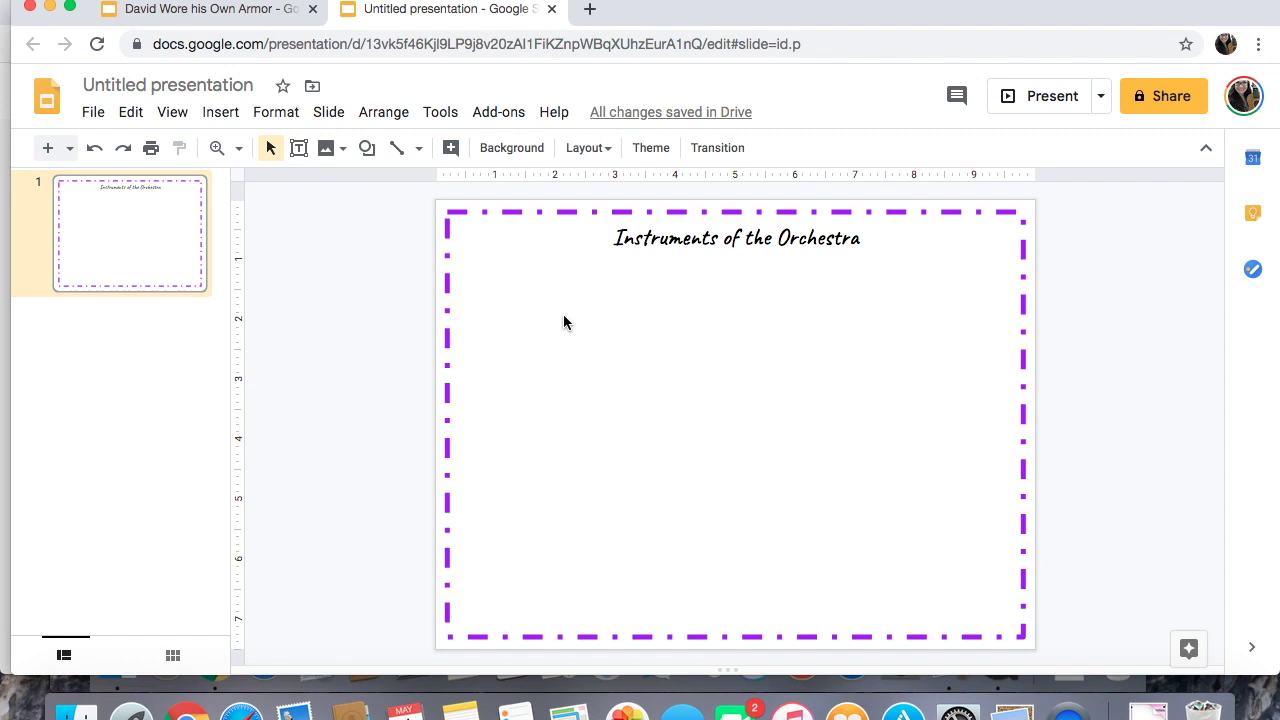
pyautogui.click(299, 149)
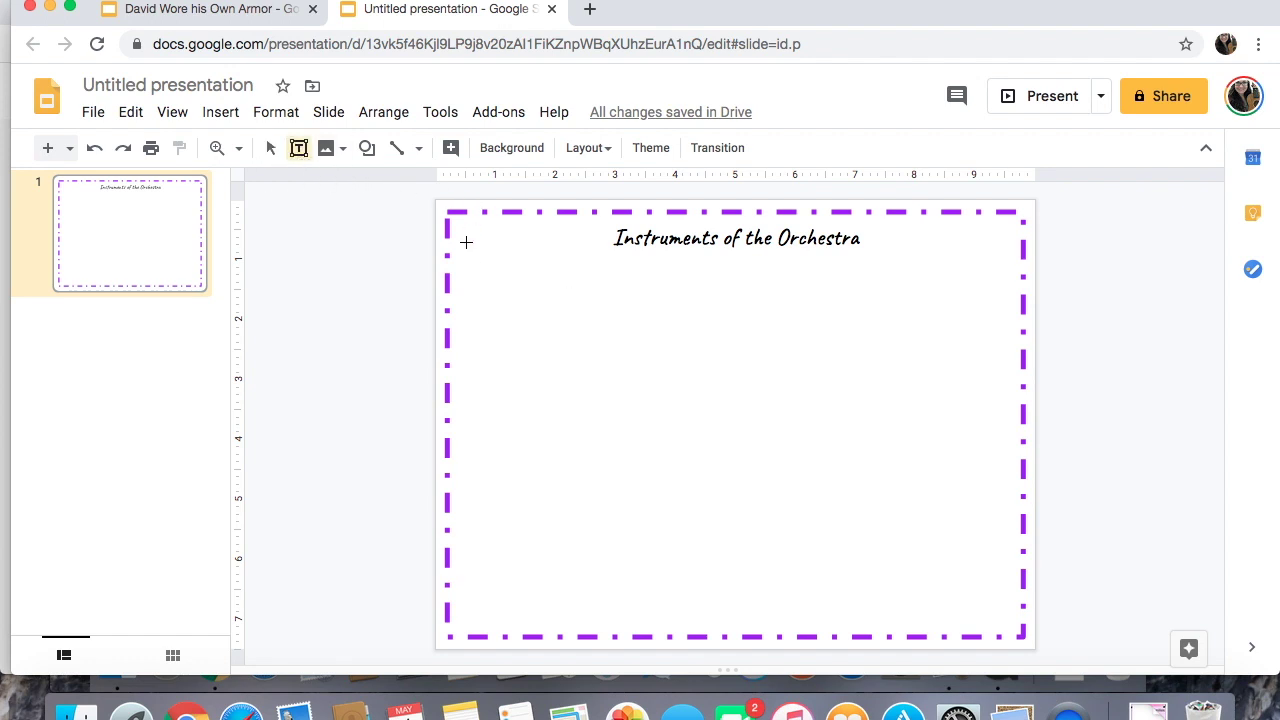
# Step: Draw a left text box under the title reading 'There are a lot of string instruments in the world. Name some string instruments.'
pyautogui.moveTo(455, 254); pyautogui.dragTo(658, 468)
pyautogui.click(1005, 150)
pyautogui.click(569, 286)
pyautogui.write('There are a lot of')
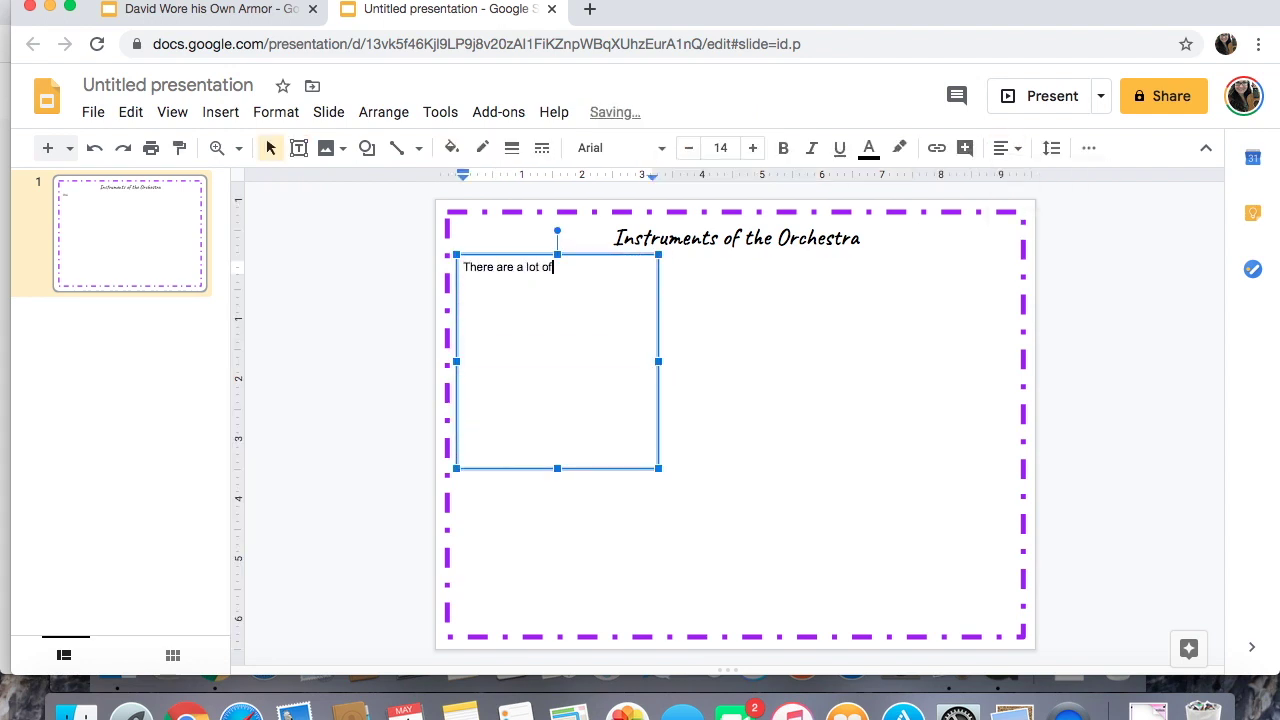
pyautogui.write(' string instruments in the world. Name some string instruments.')
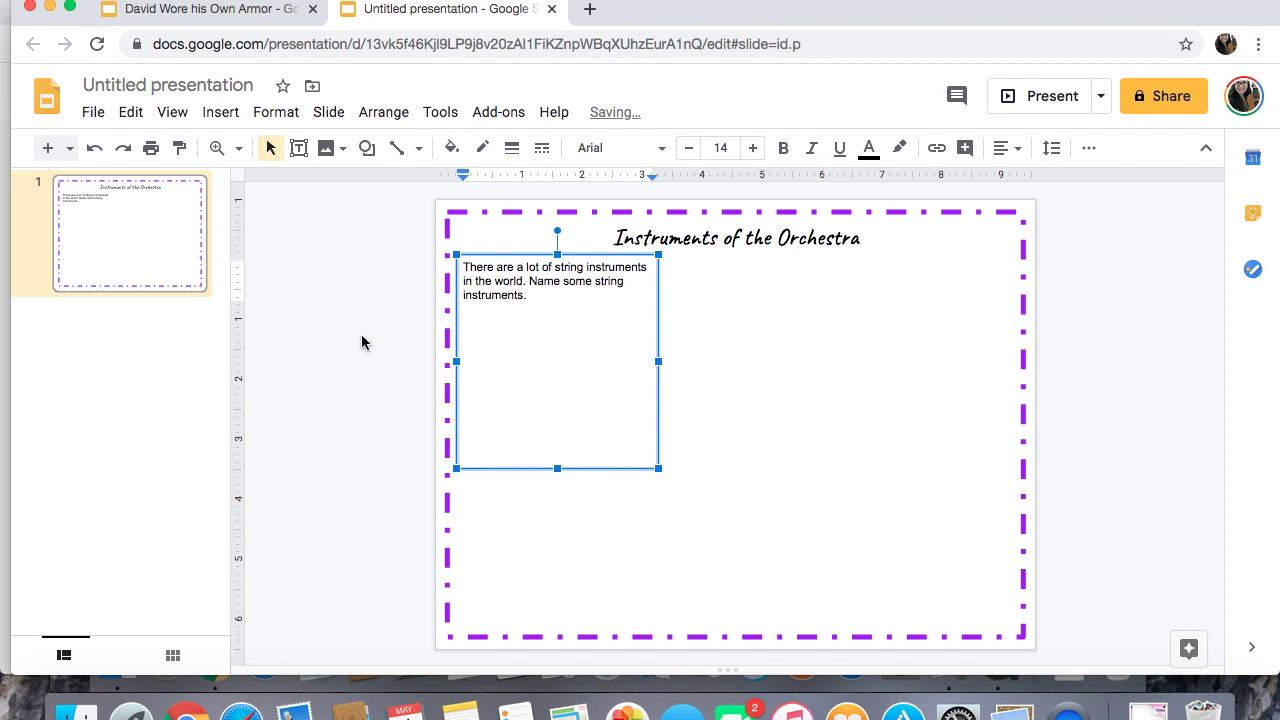
pyautogui.click(366, 343)
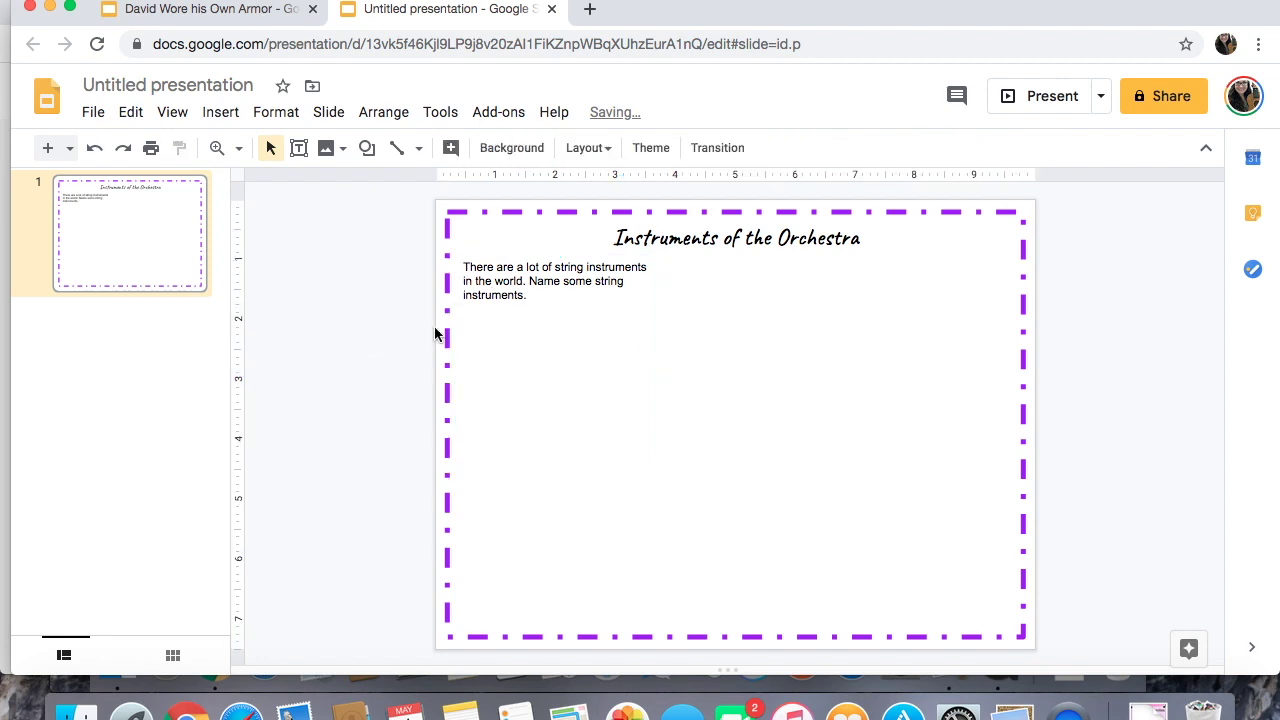
pyautogui.click(577, 303)
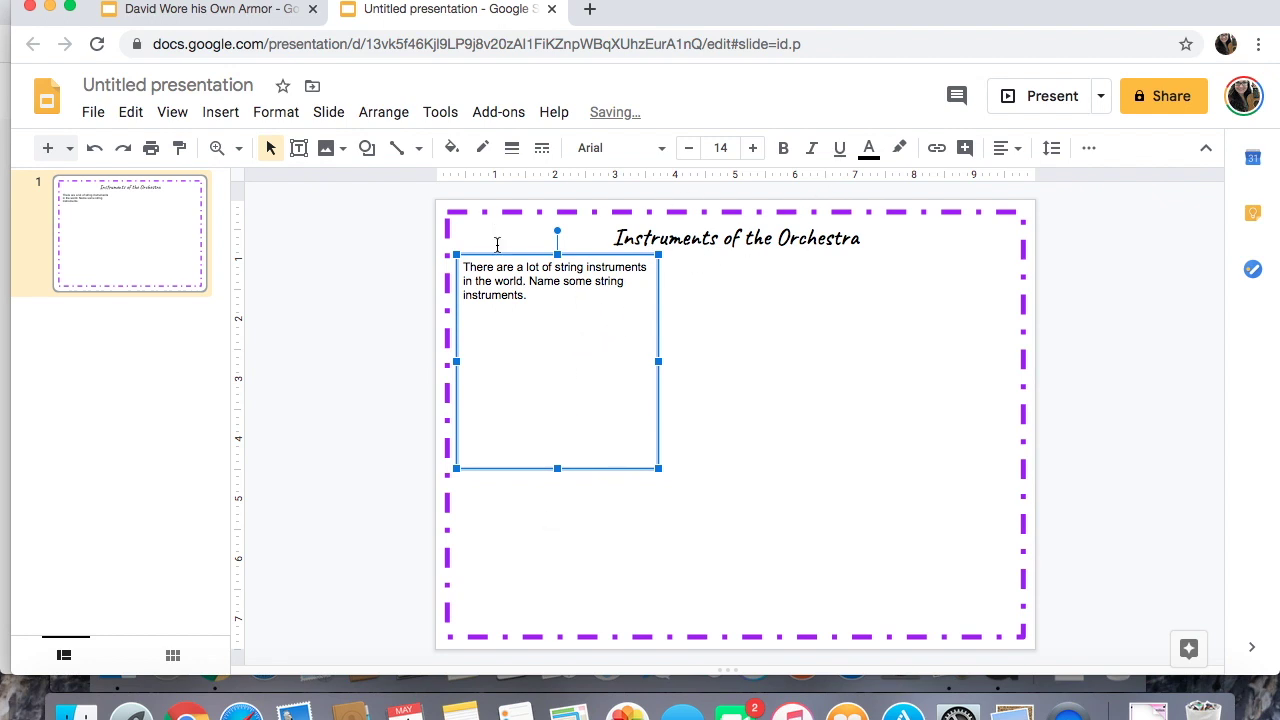
# Step: Give the question text box a black border
pyautogui.click(483, 150)
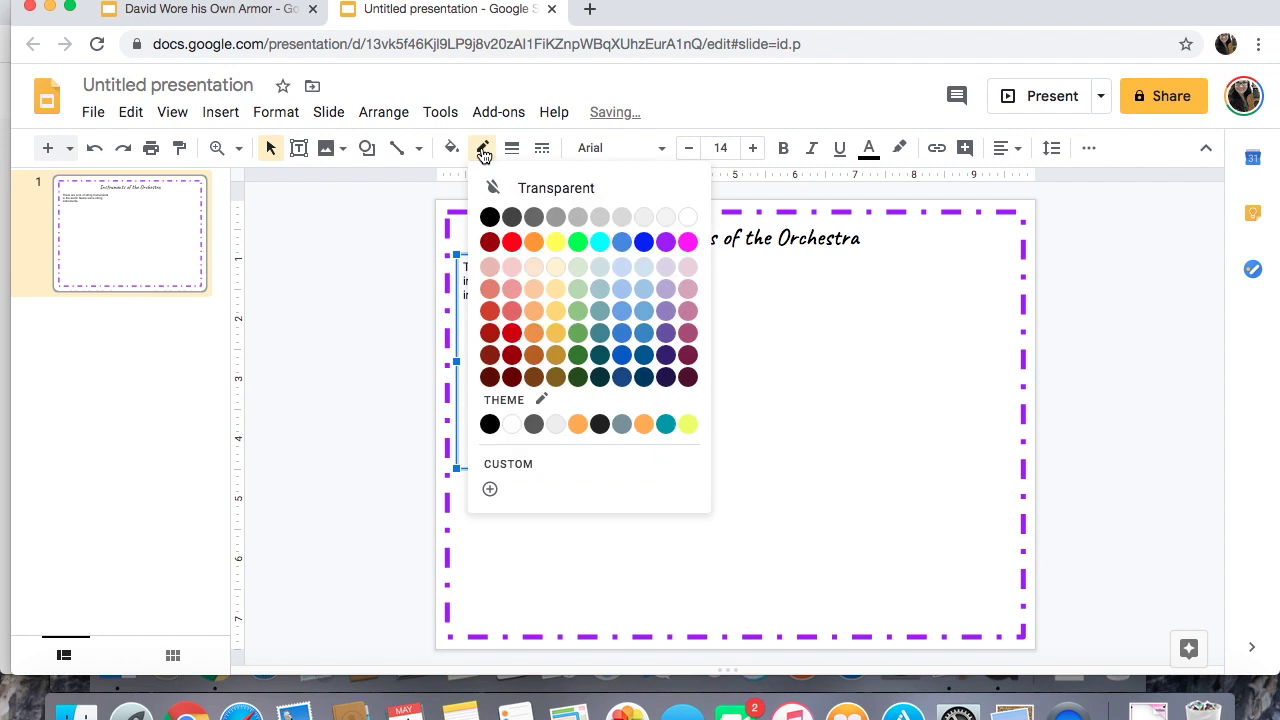
pyautogui.click(490, 217)
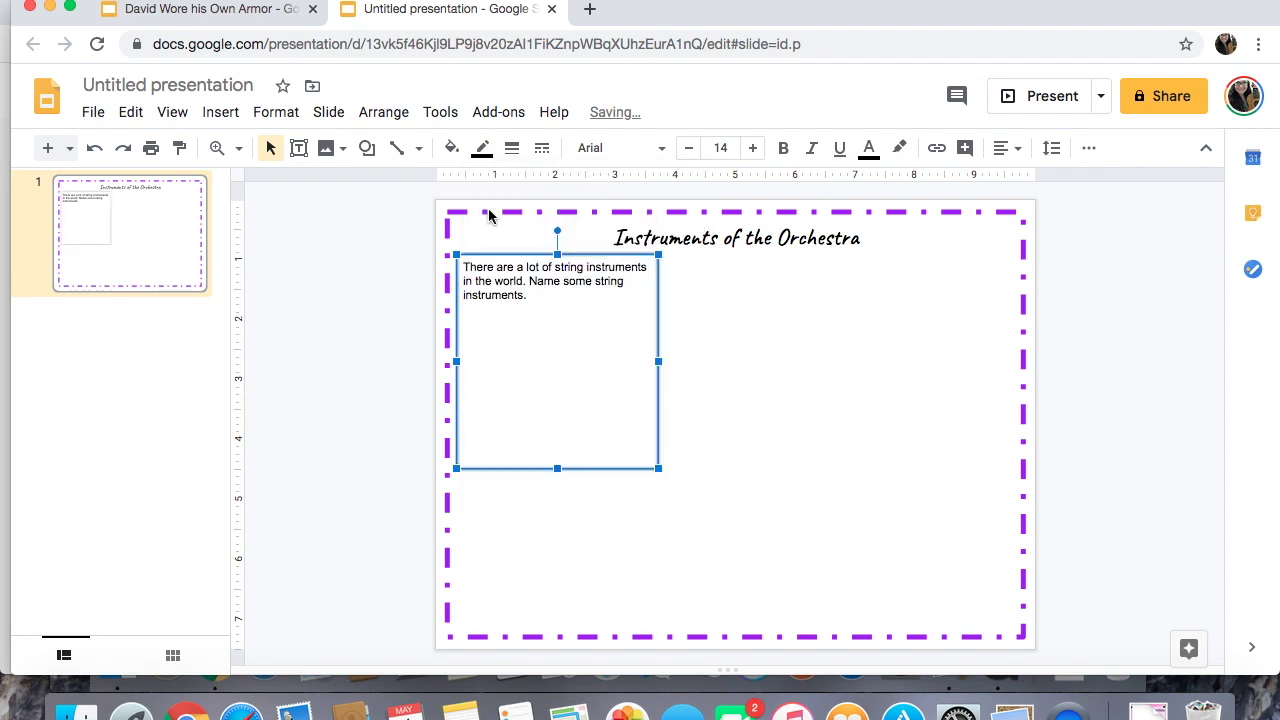
pyautogui.click(354, 273)
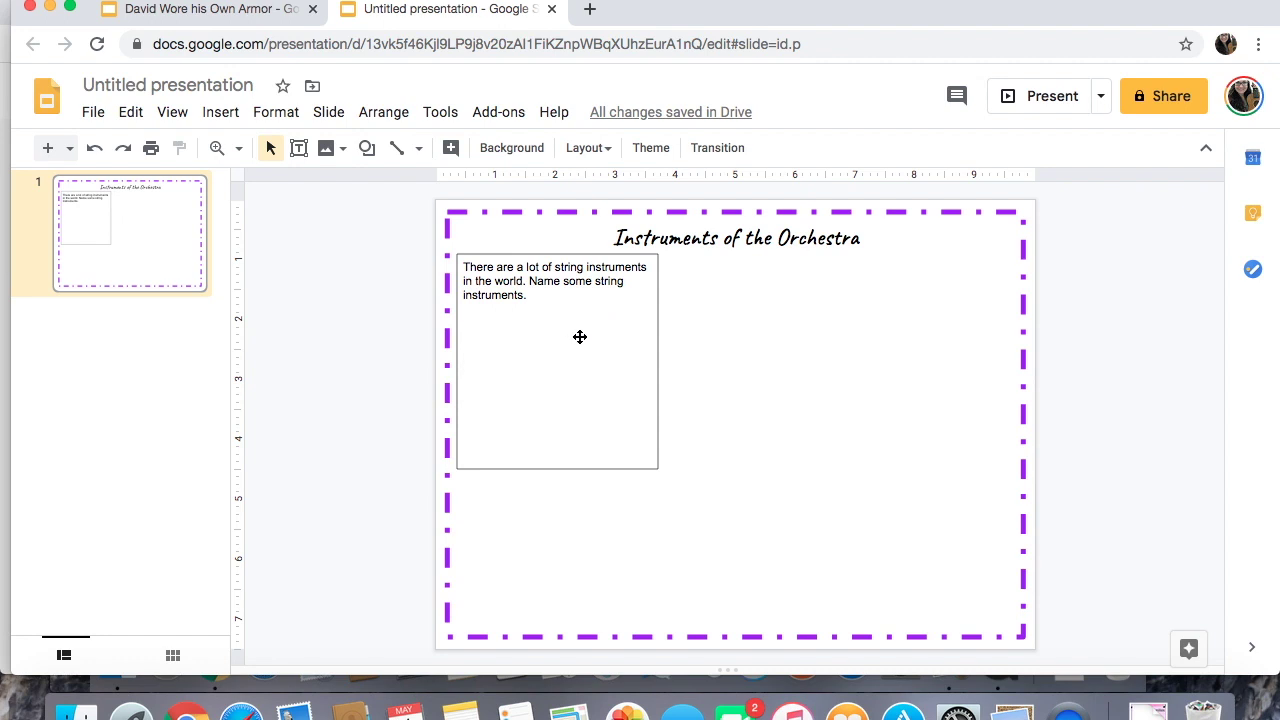
pyautogui.click(544, 301)
pyautogui.click(535, 296)
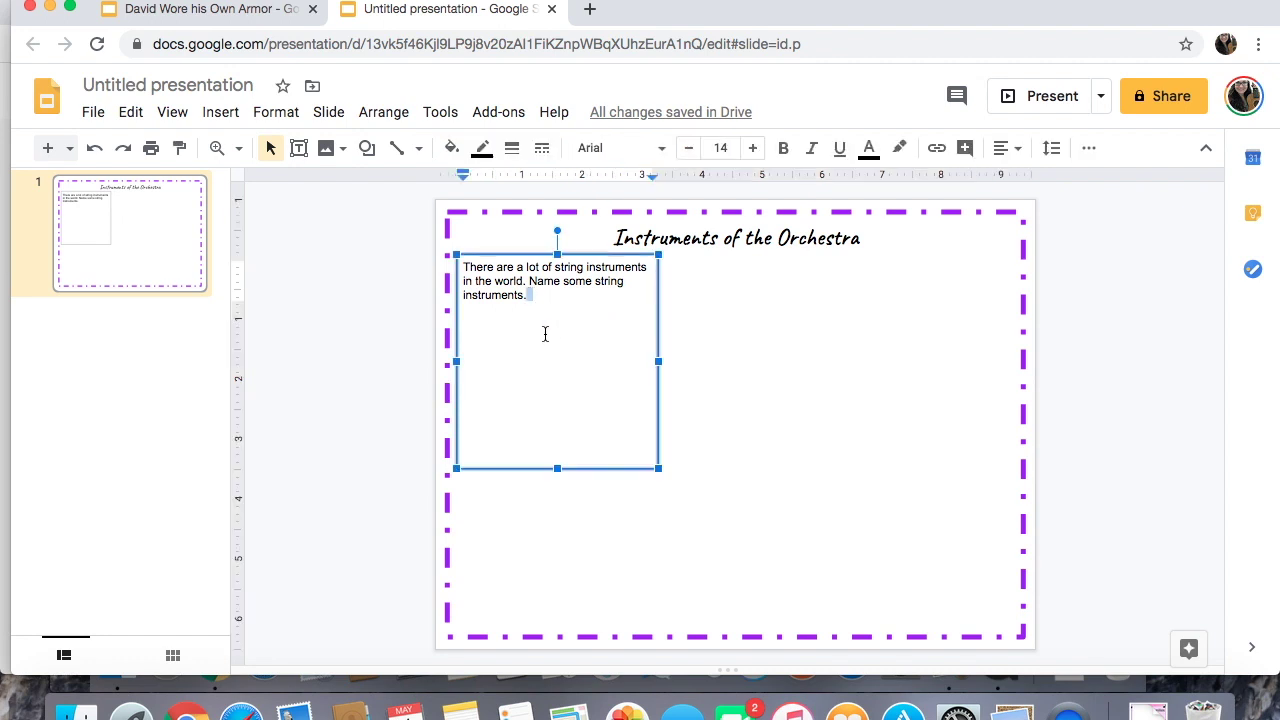
pyautogui.click(409, 339)
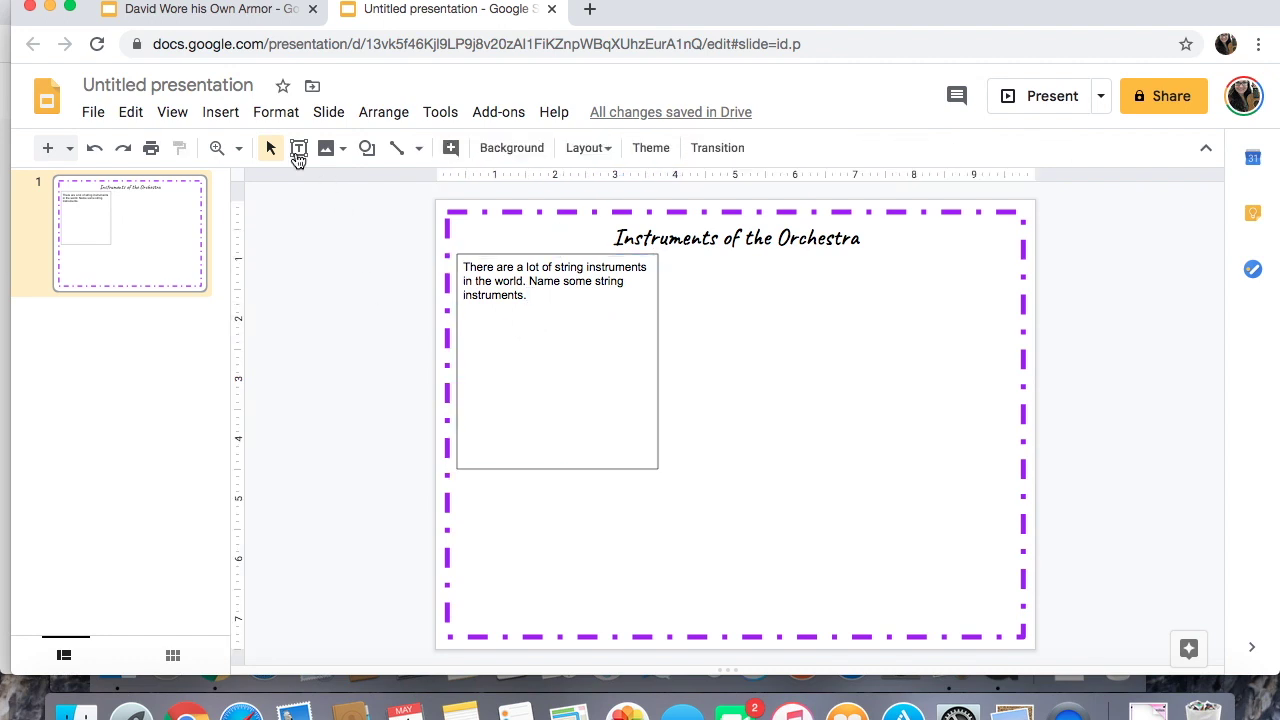
# Step: Add the line 'Type your answer here' below the question
pyautogui.click(300, 149)
pyautogui.click(302, 149)
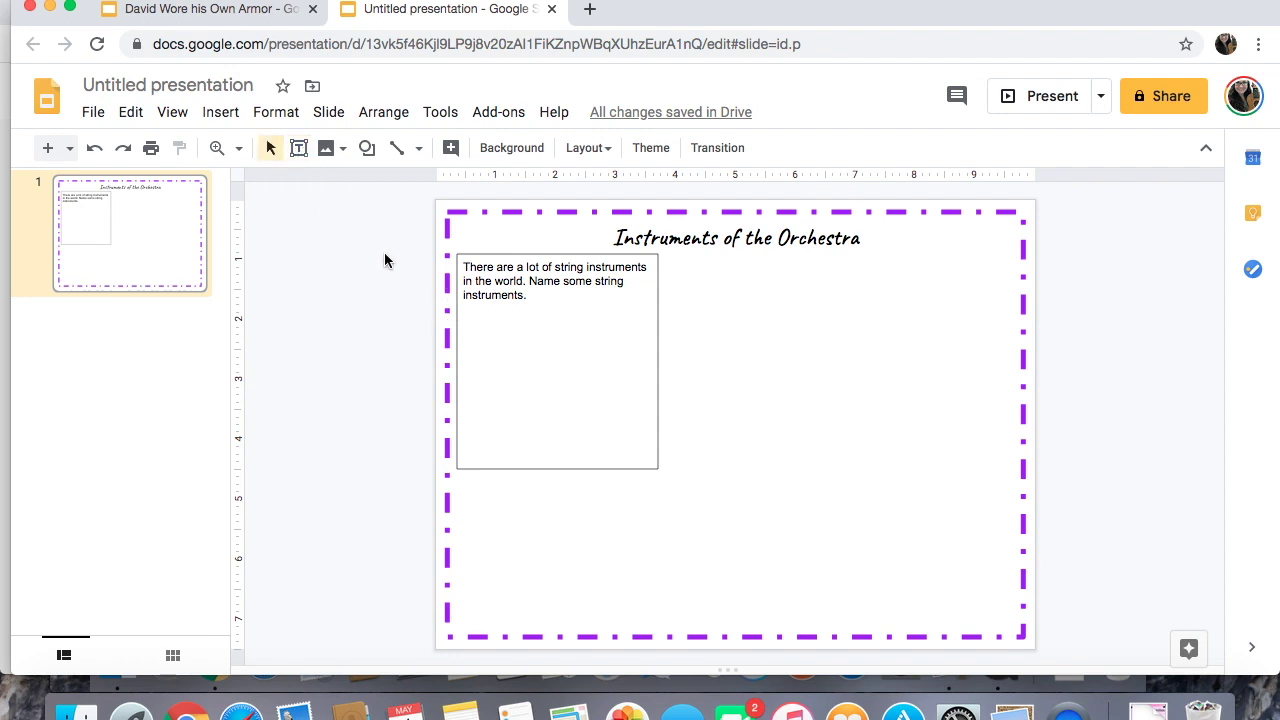
pyautogui.click(538, 295)
pyautogui.press('Return')
pyautogui.press('Return')
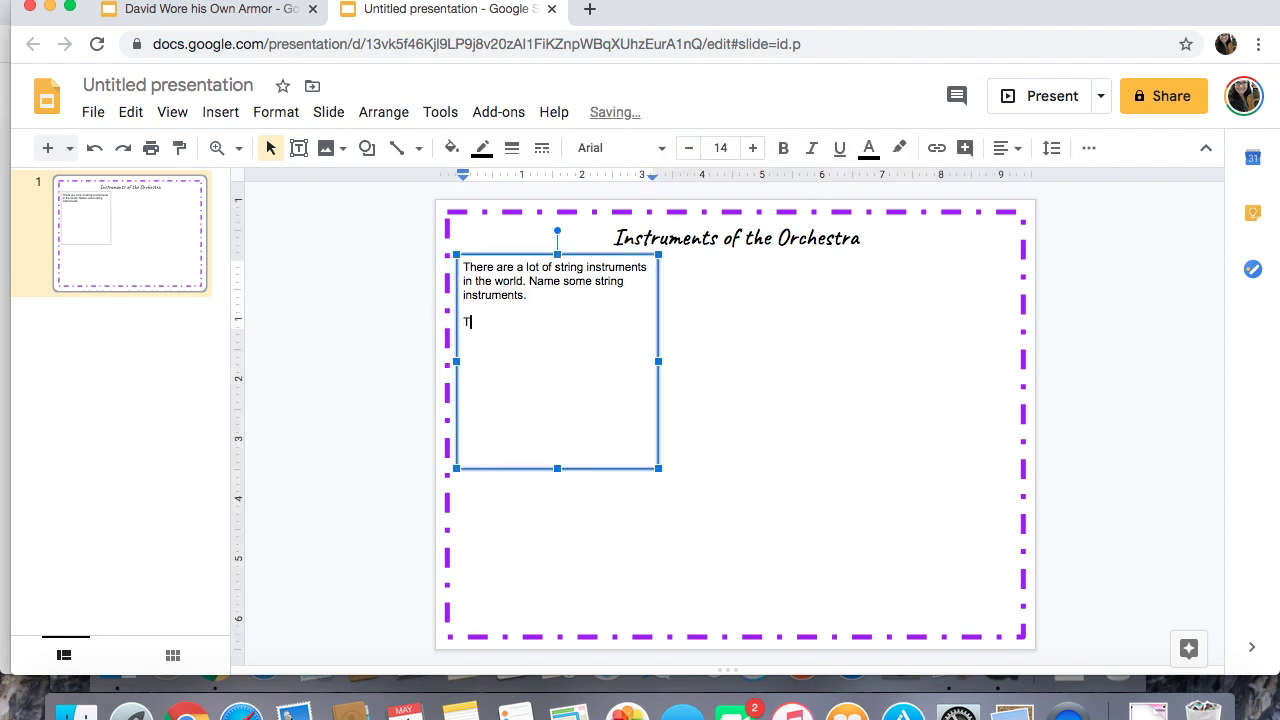
pyautogui.write('Type your answer here.')
pyautogui.click(350, 350)
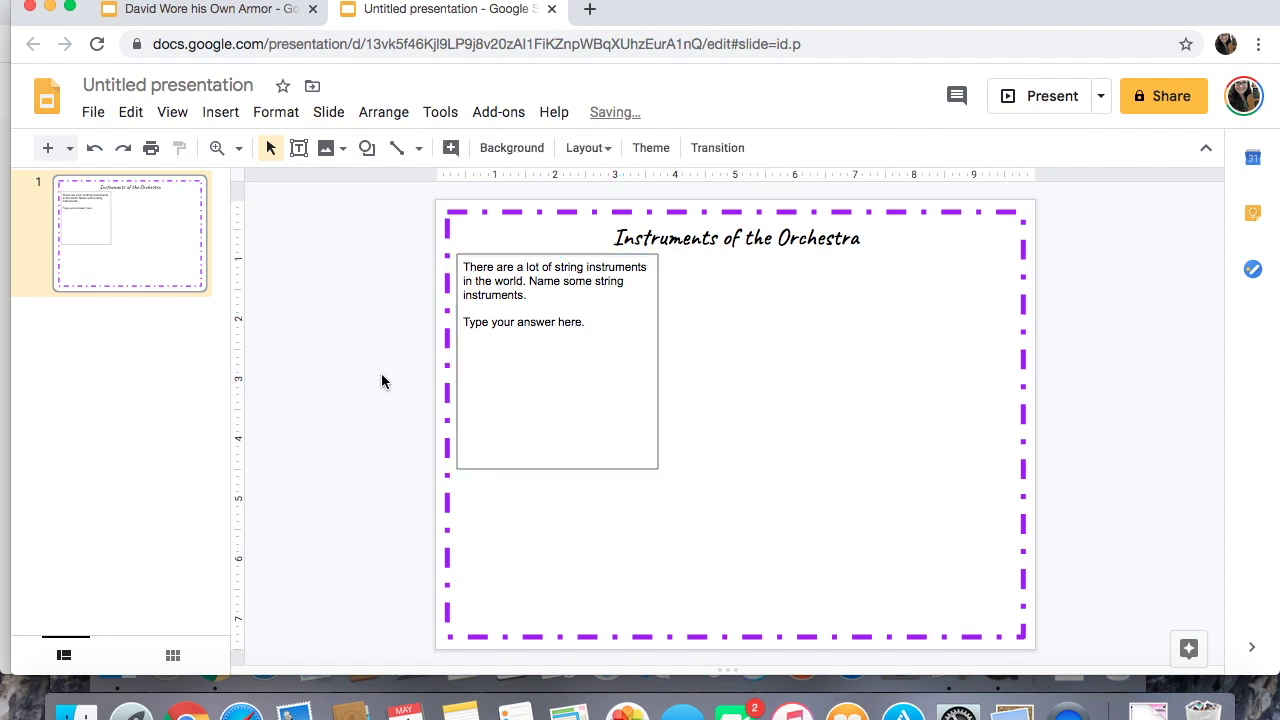